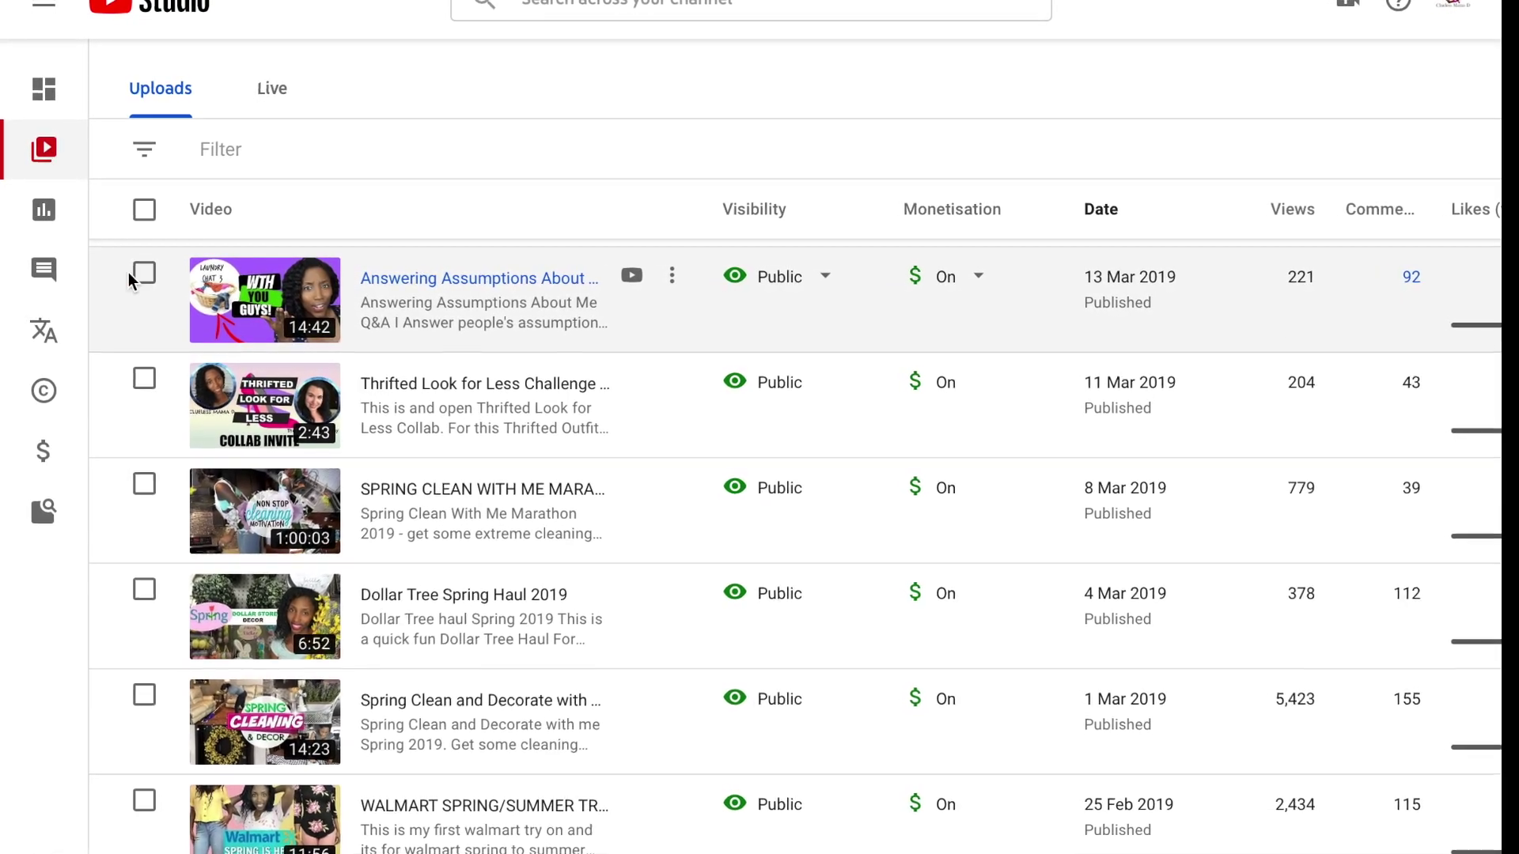
Select the 'Answering Assumptions About Me Q&A' video and open its details page, leaving the Edit list unused
left_click(141, 274)
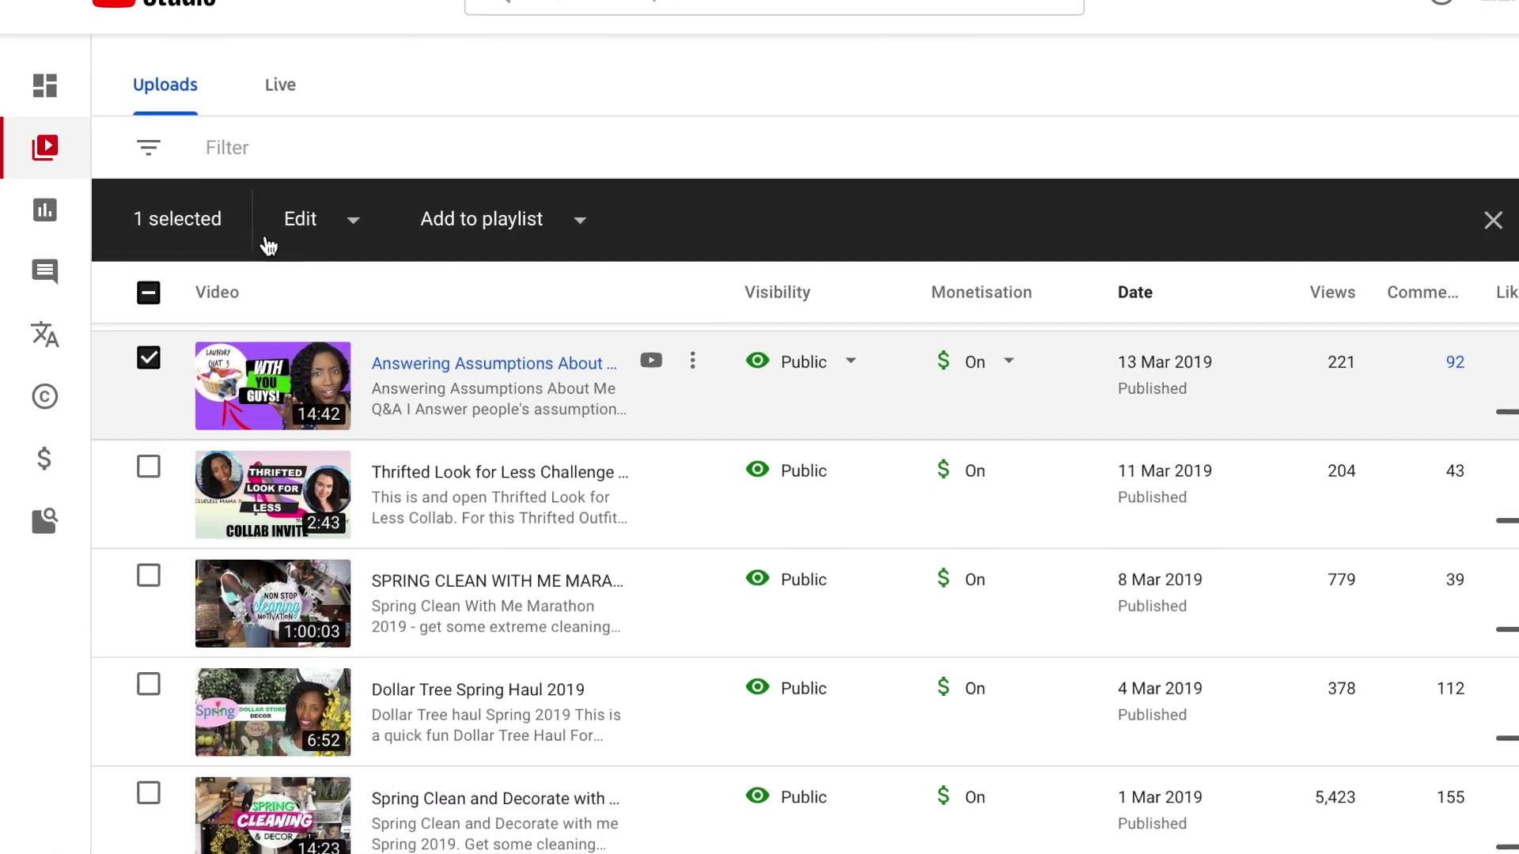
left_click(348, 223)
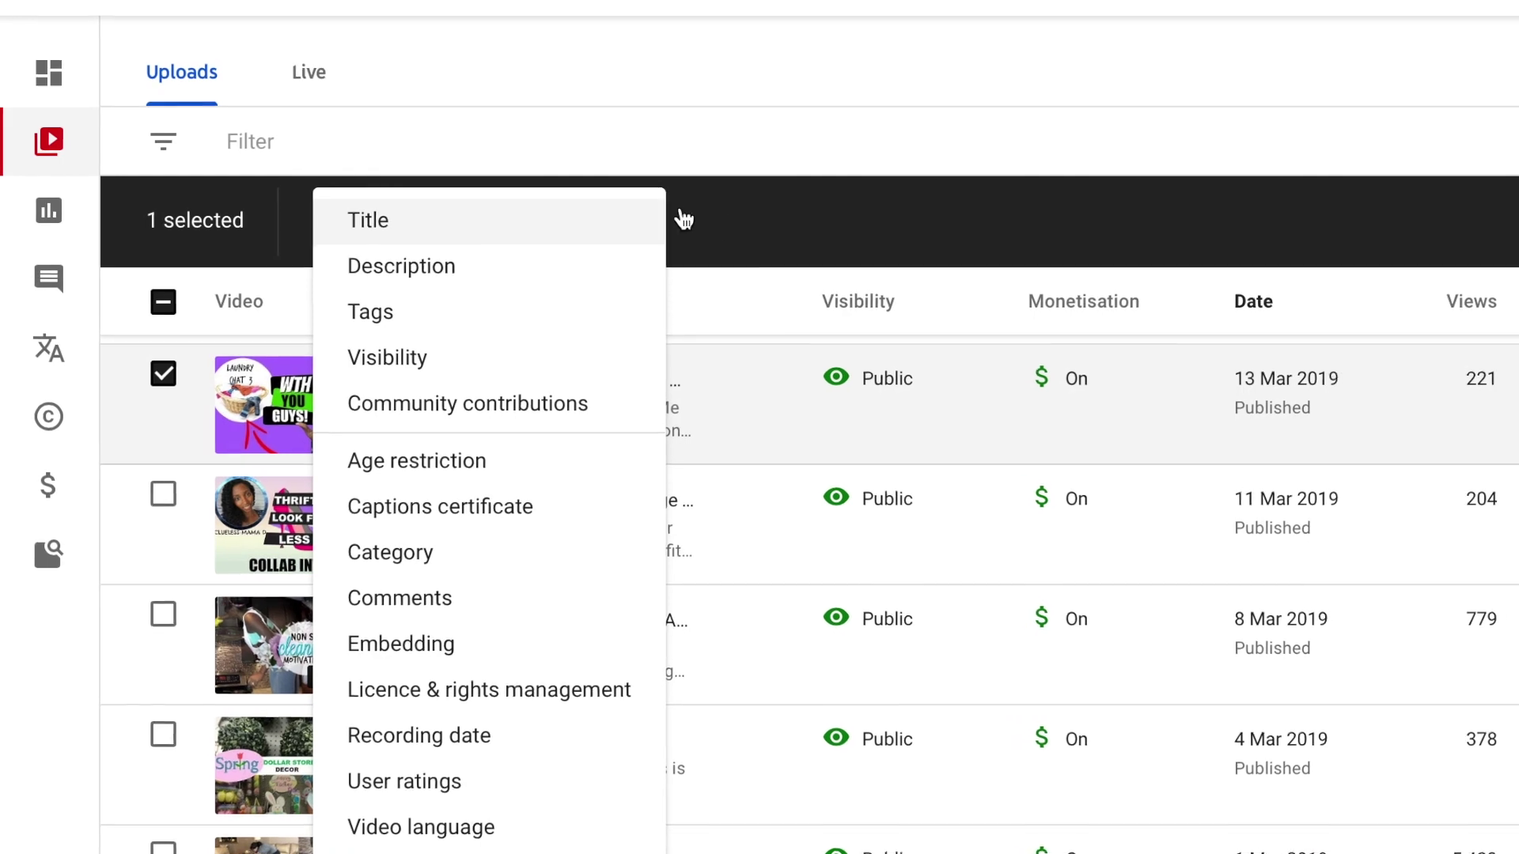
left_click(700, 291)
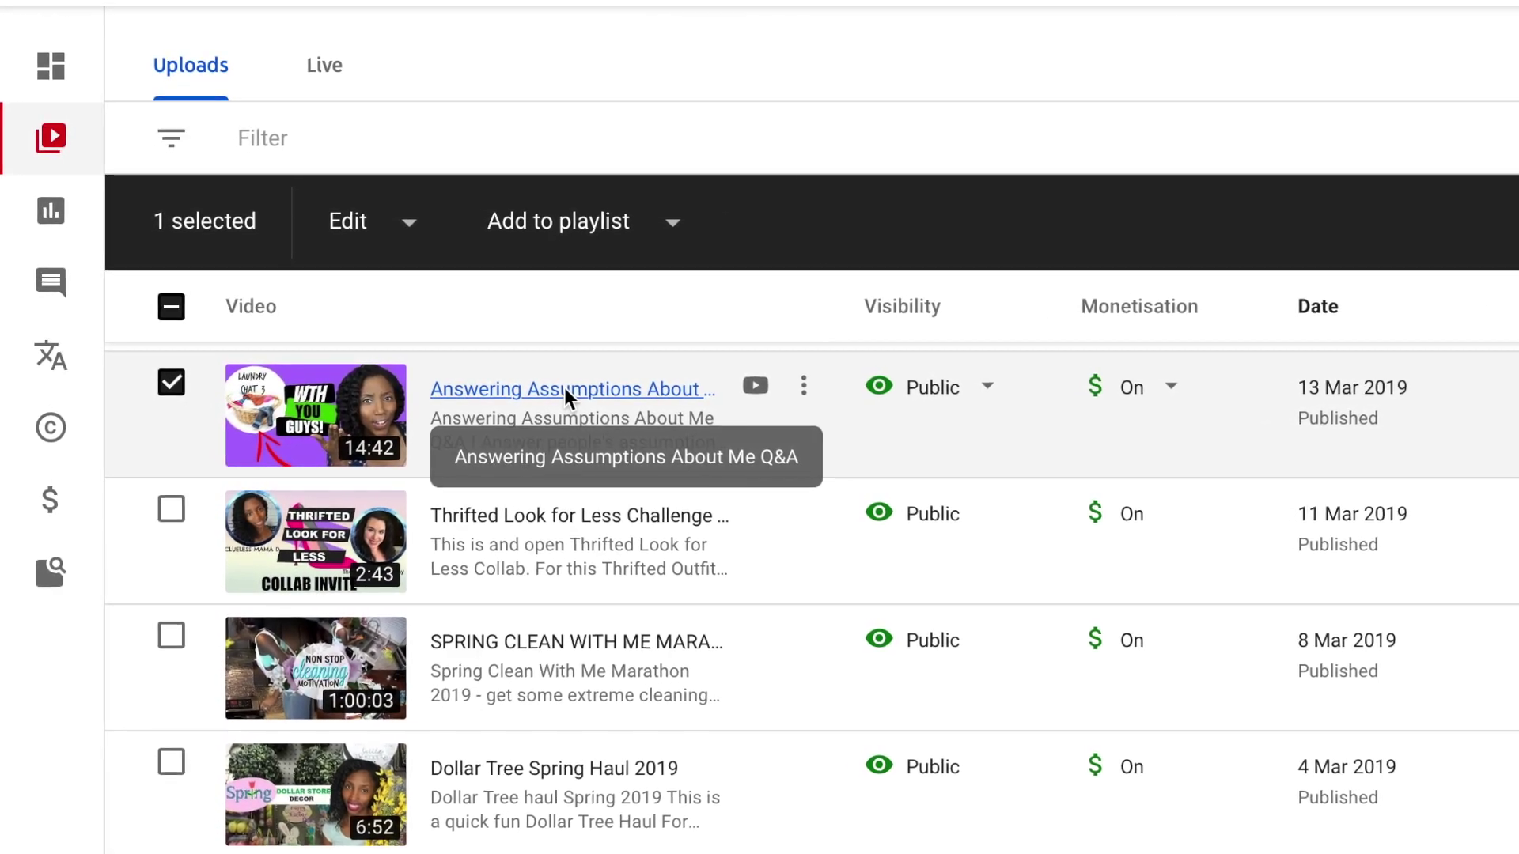
left_click(565, 388)
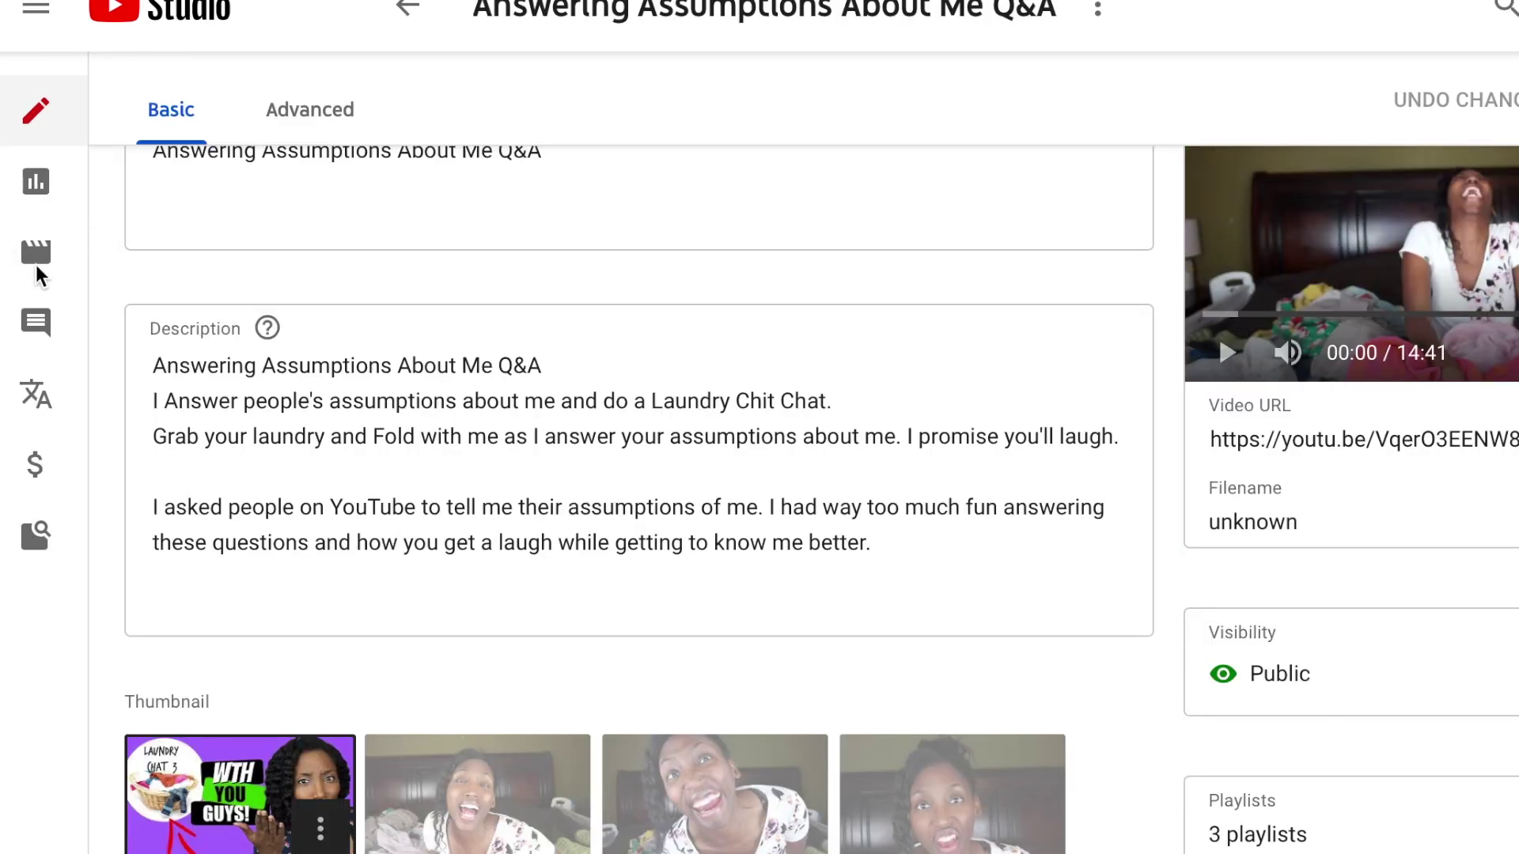
Switch to the Editor for the Answering Assumptions video, showing its 14:41 timeline
left_click(38, 261)
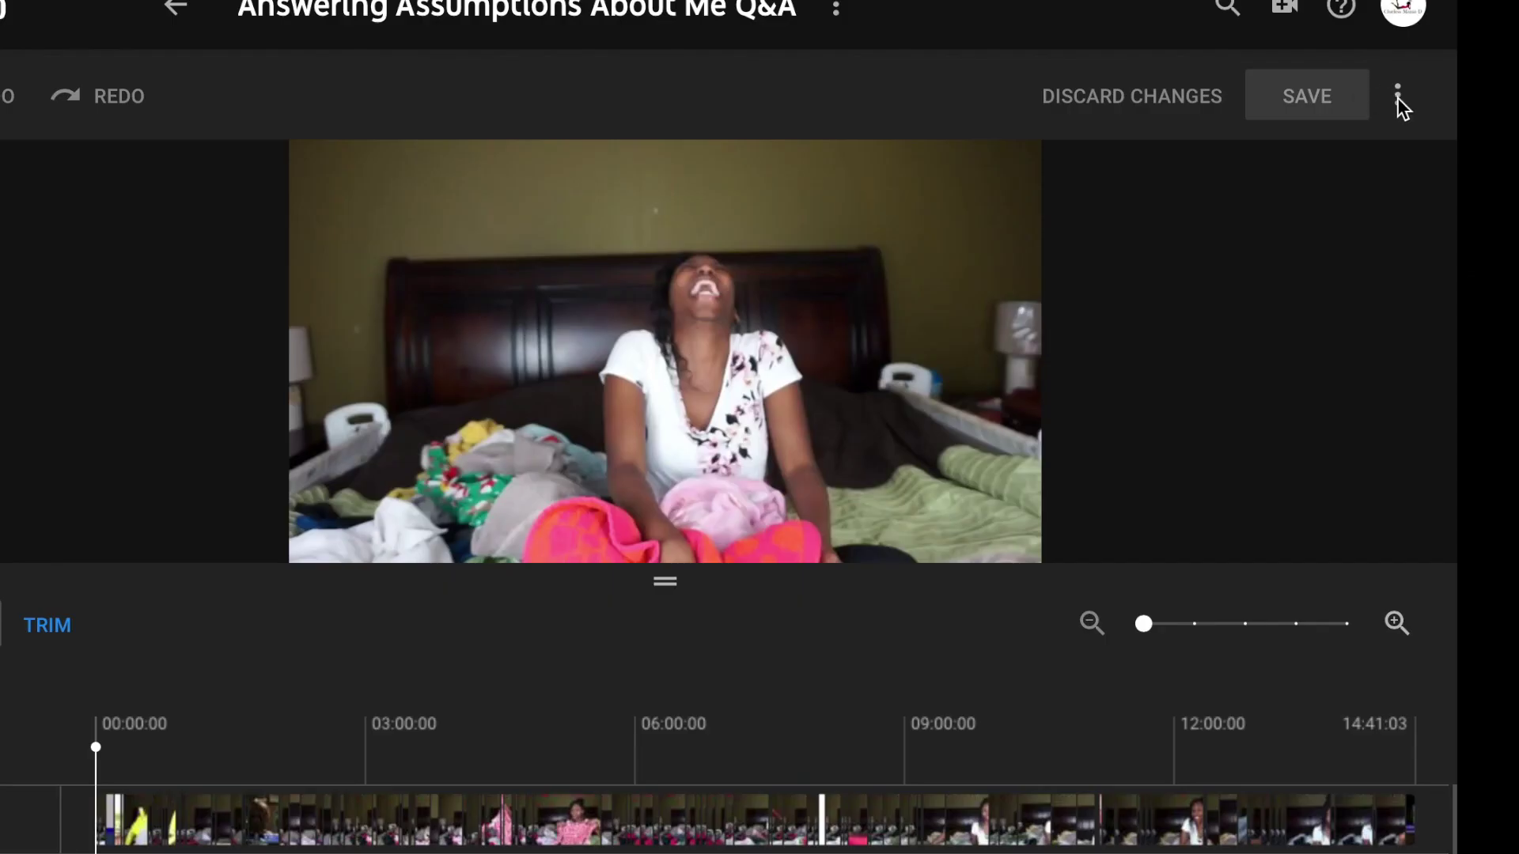
Preview the video's first seconds, then expand the audio track and open the + Audio library
left_click(1397, 98)
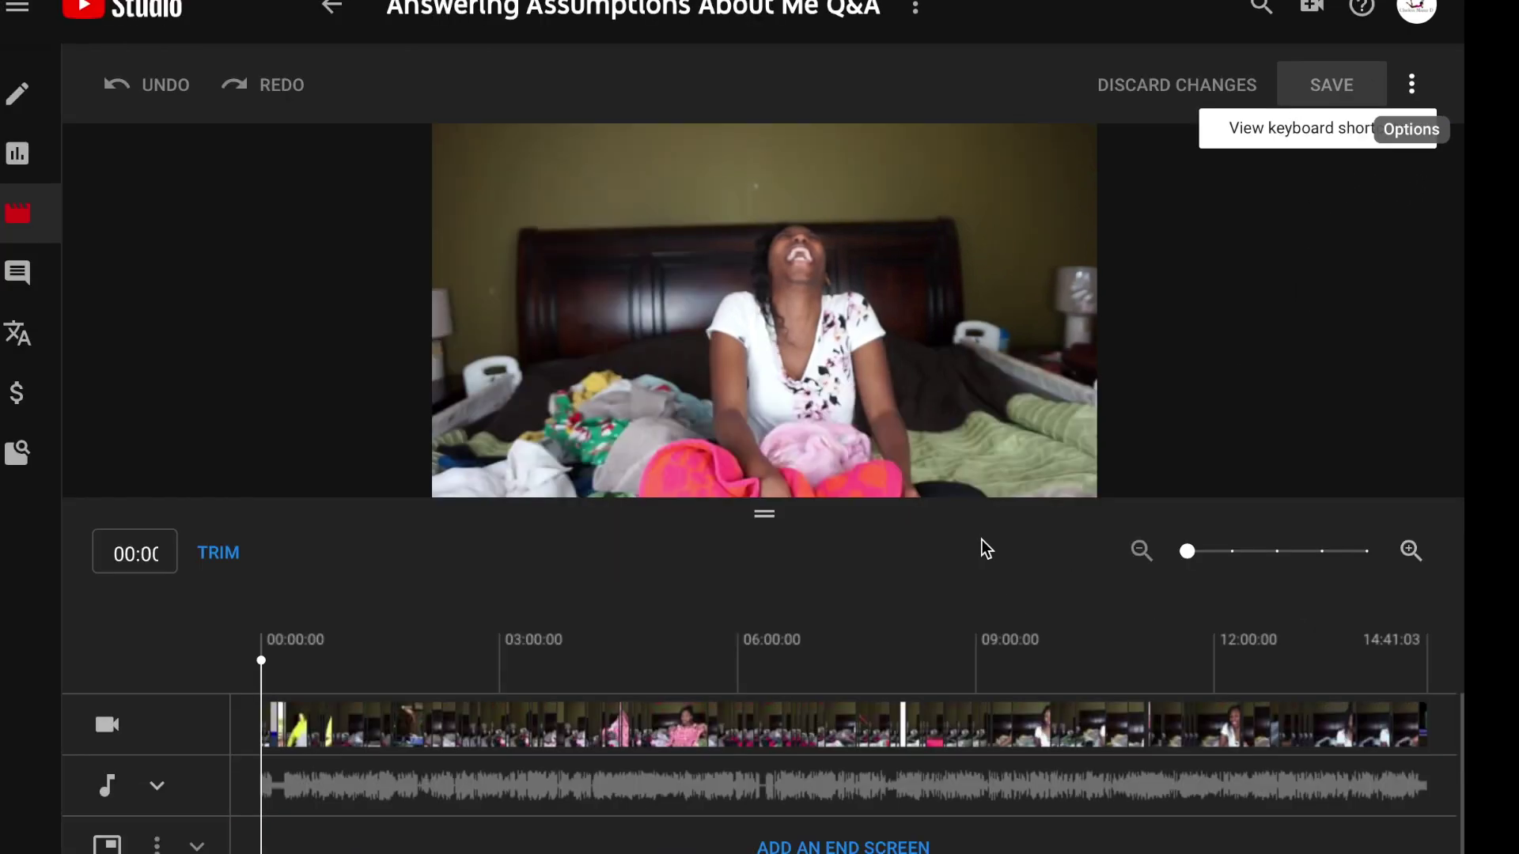
left_click(910, 624)
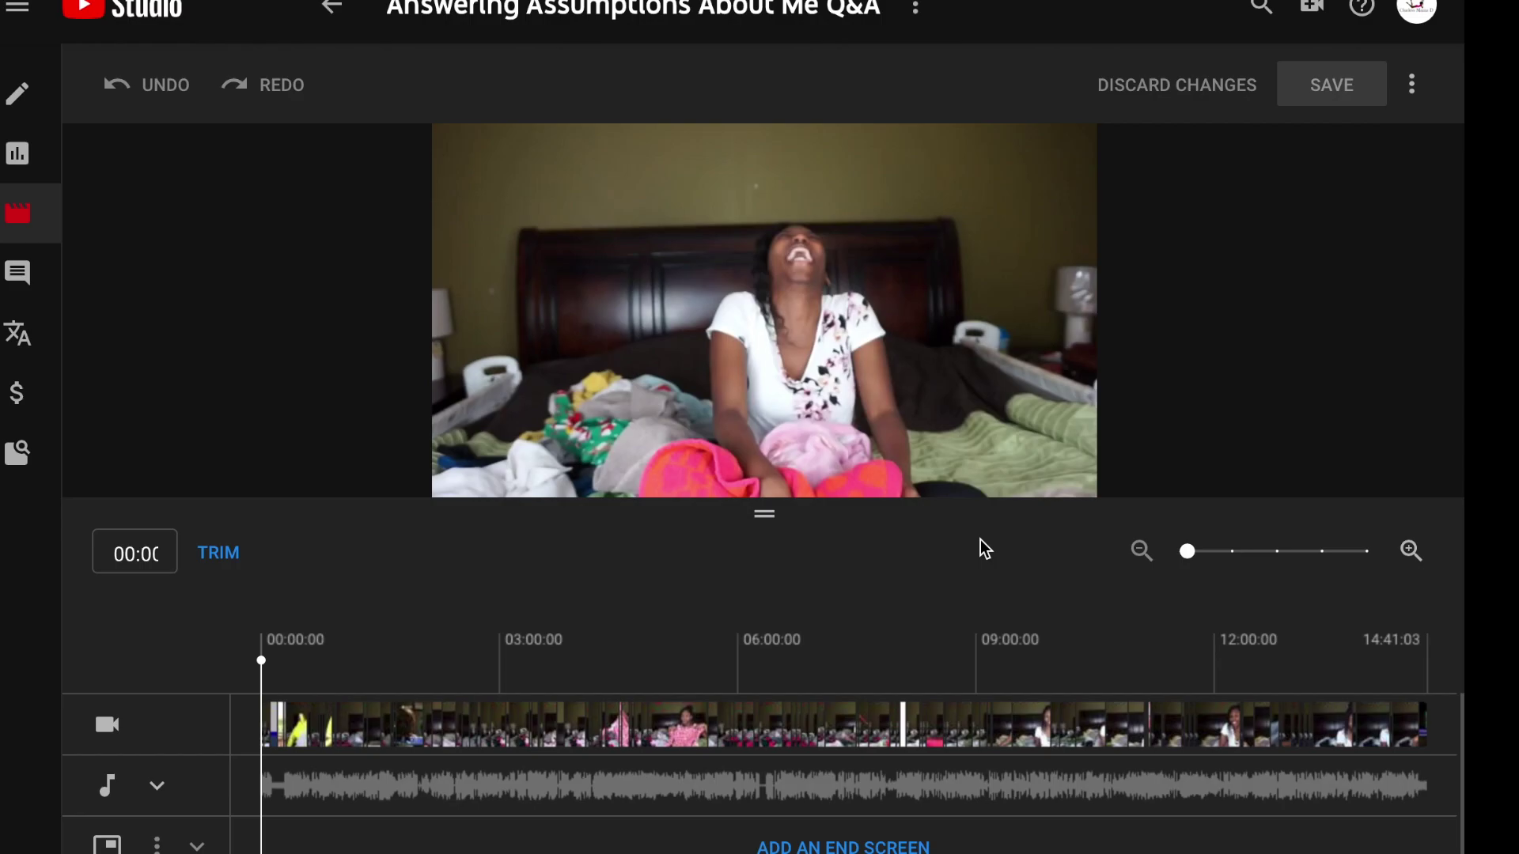
left_click(108, 746)
left_click_drag(355, 419, 322, 420)
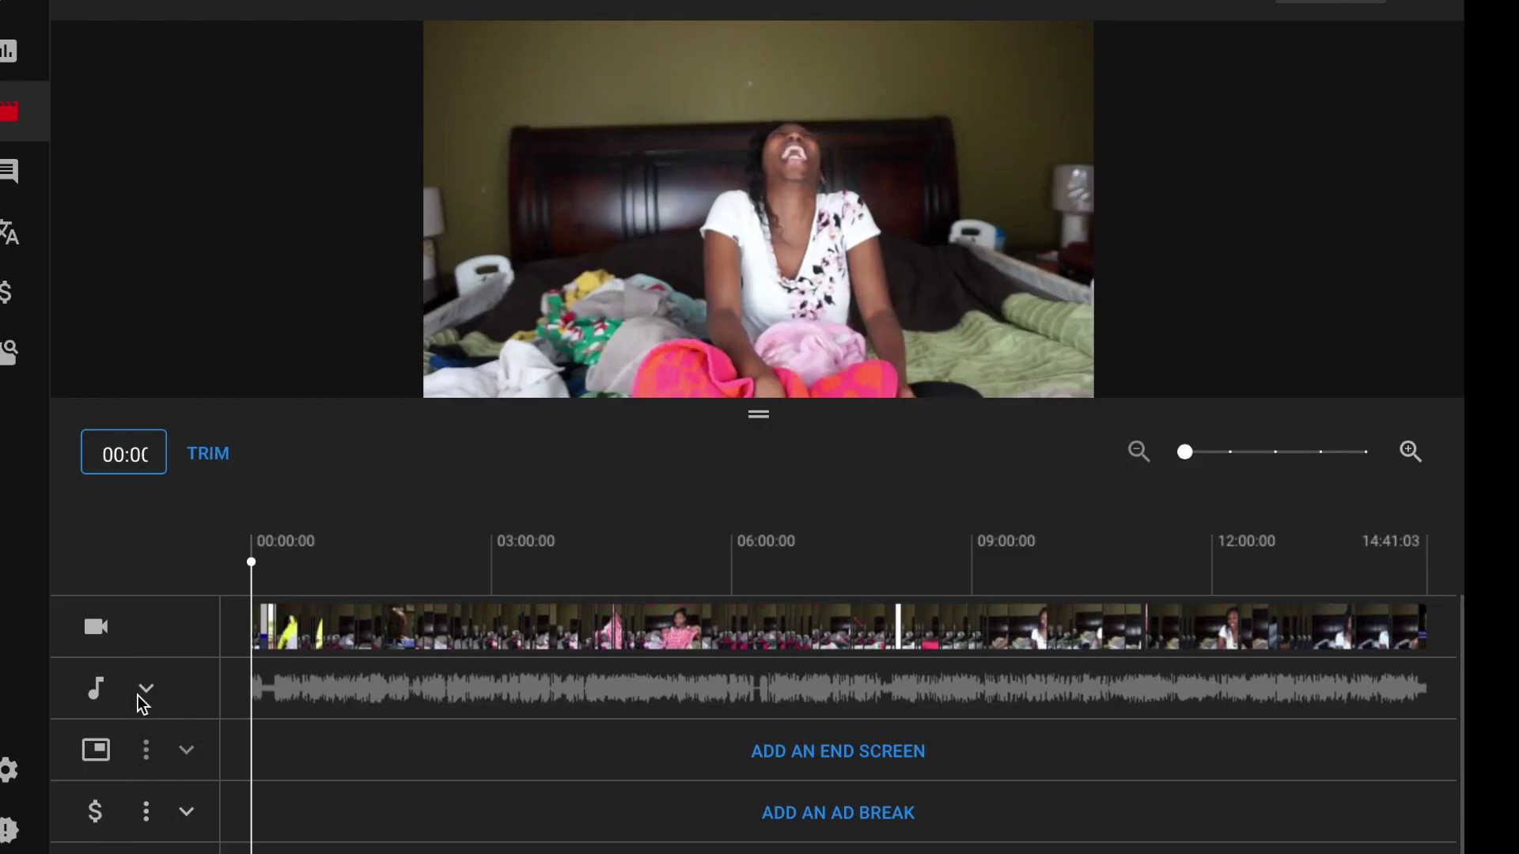
left_click(145, 696)
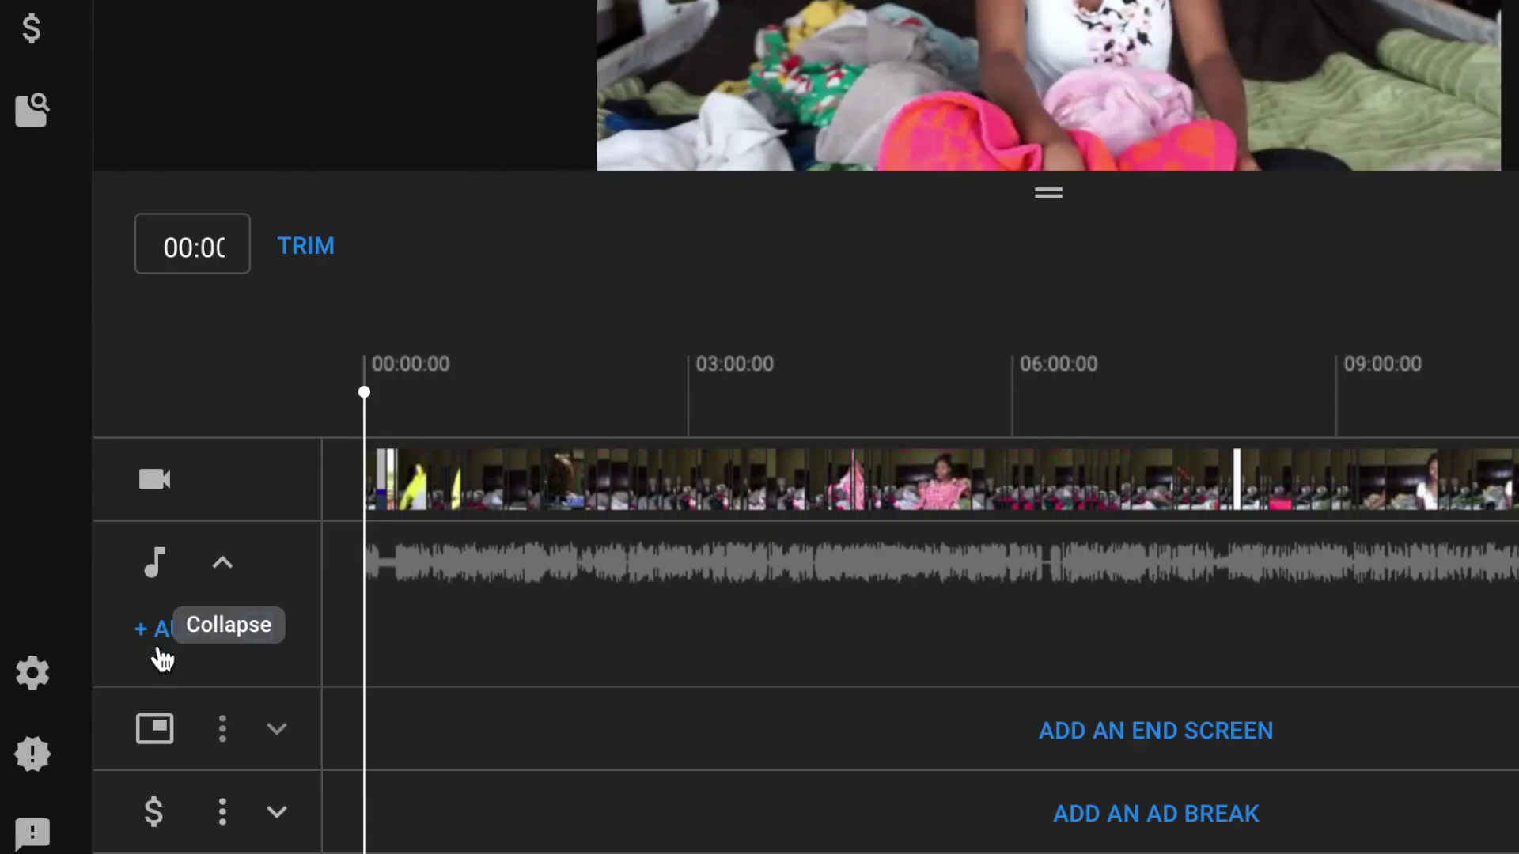
left_click(170, 648)
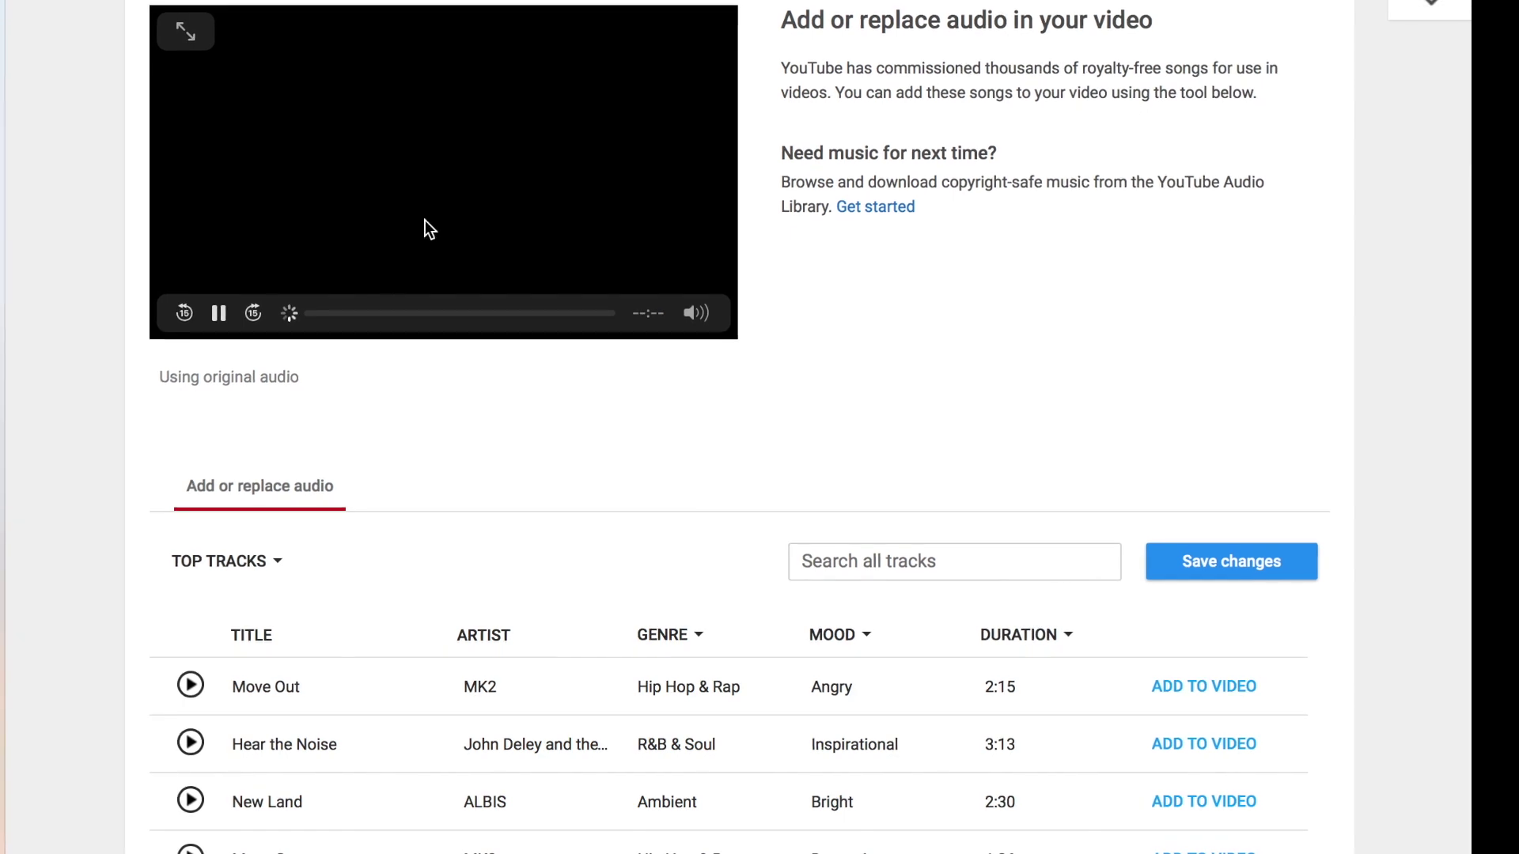
scroll(675, 799, "down", 1)
scroll(677, 797, "down", 1)
scroll(677, 798, "up", 1)
scroll(1122, 790, "down", 2)
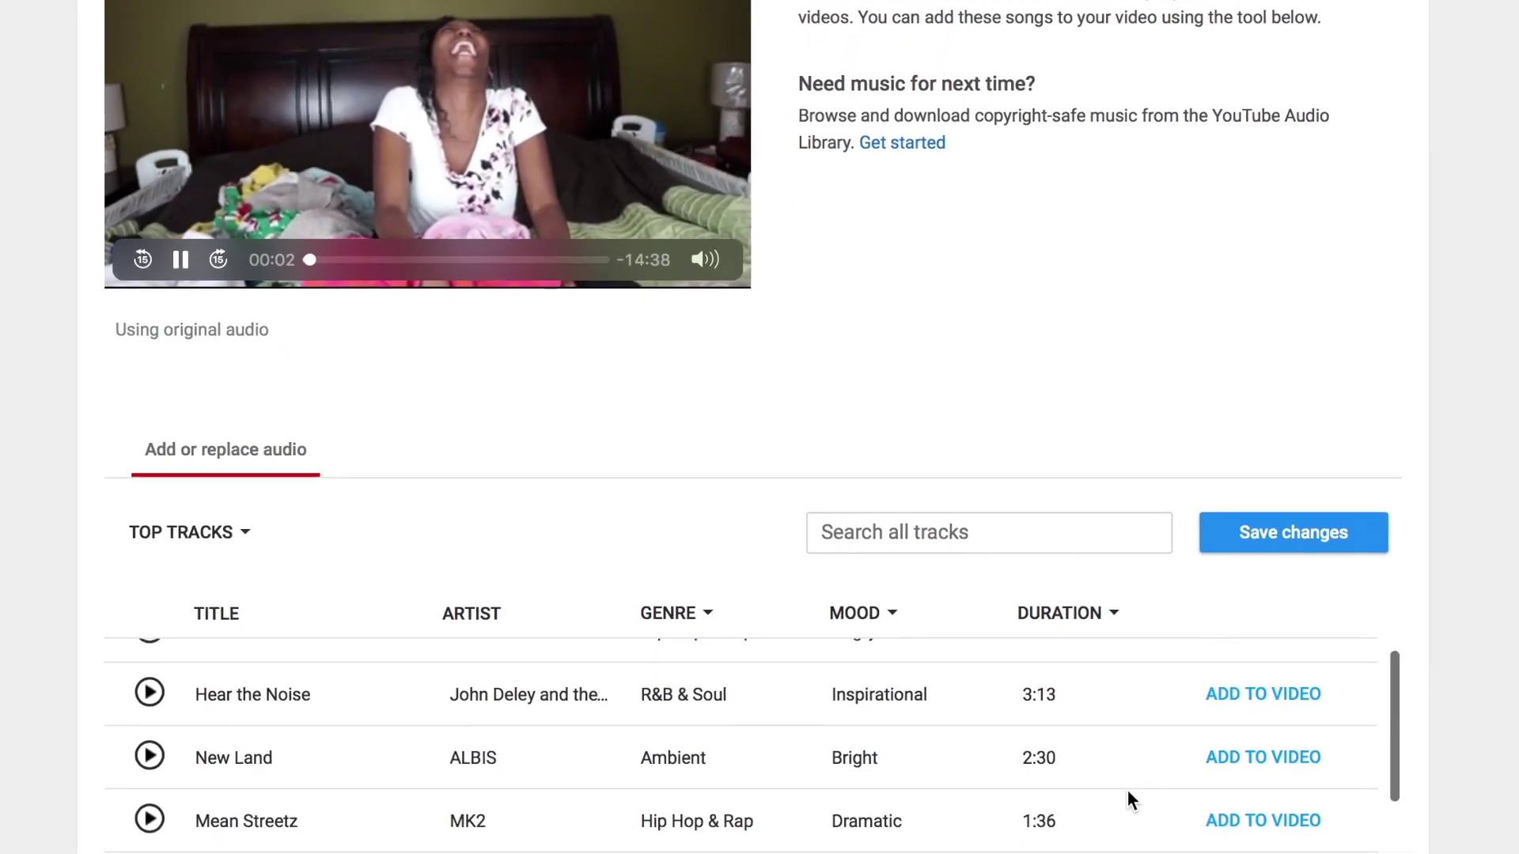
scroll(1157, 850, "down", 6)
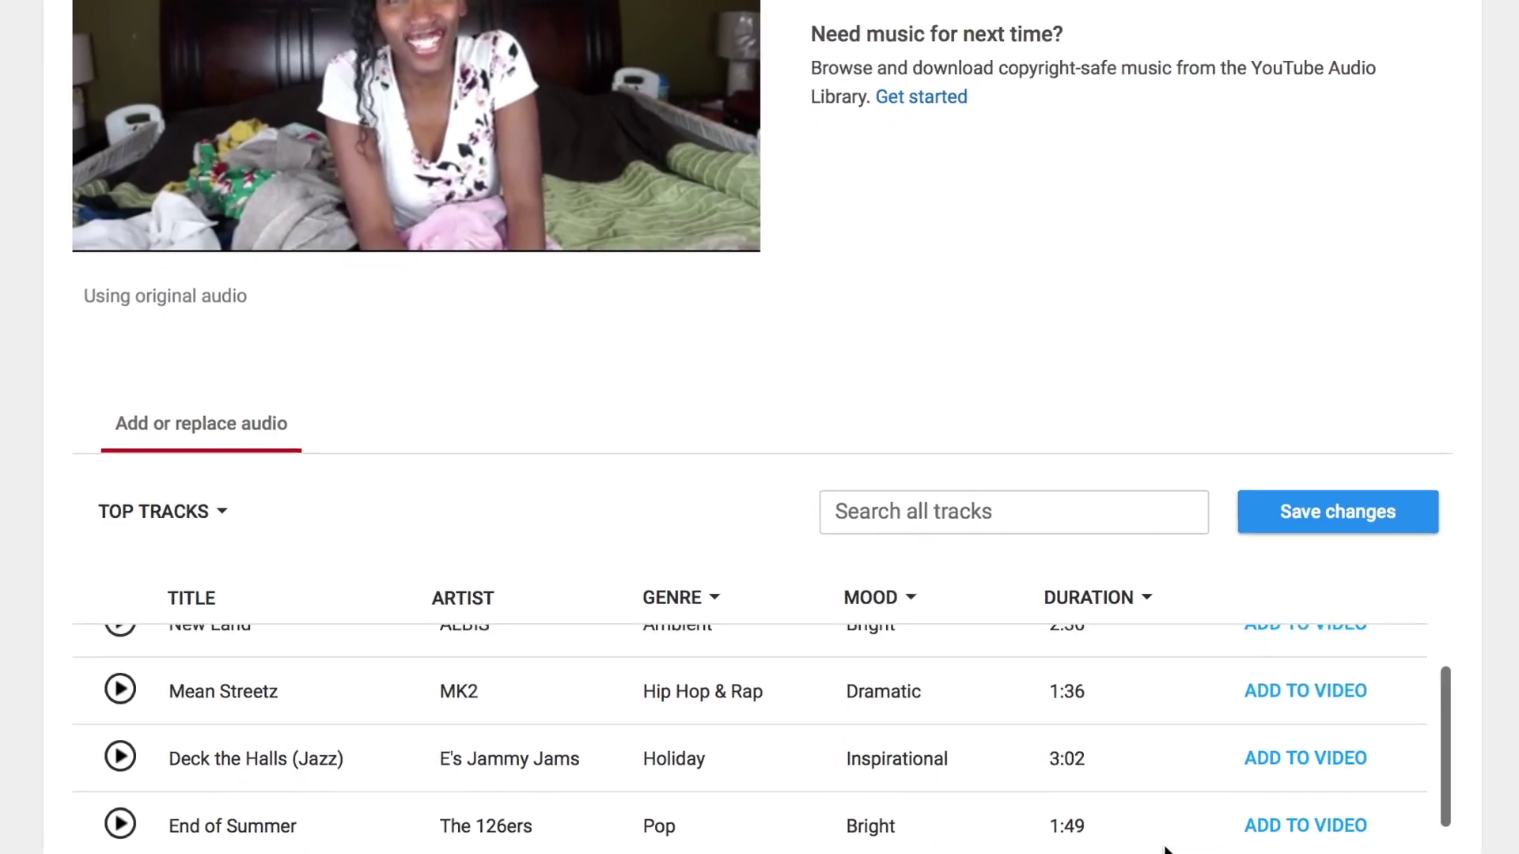
scroll(1194, 850, "down", 5)
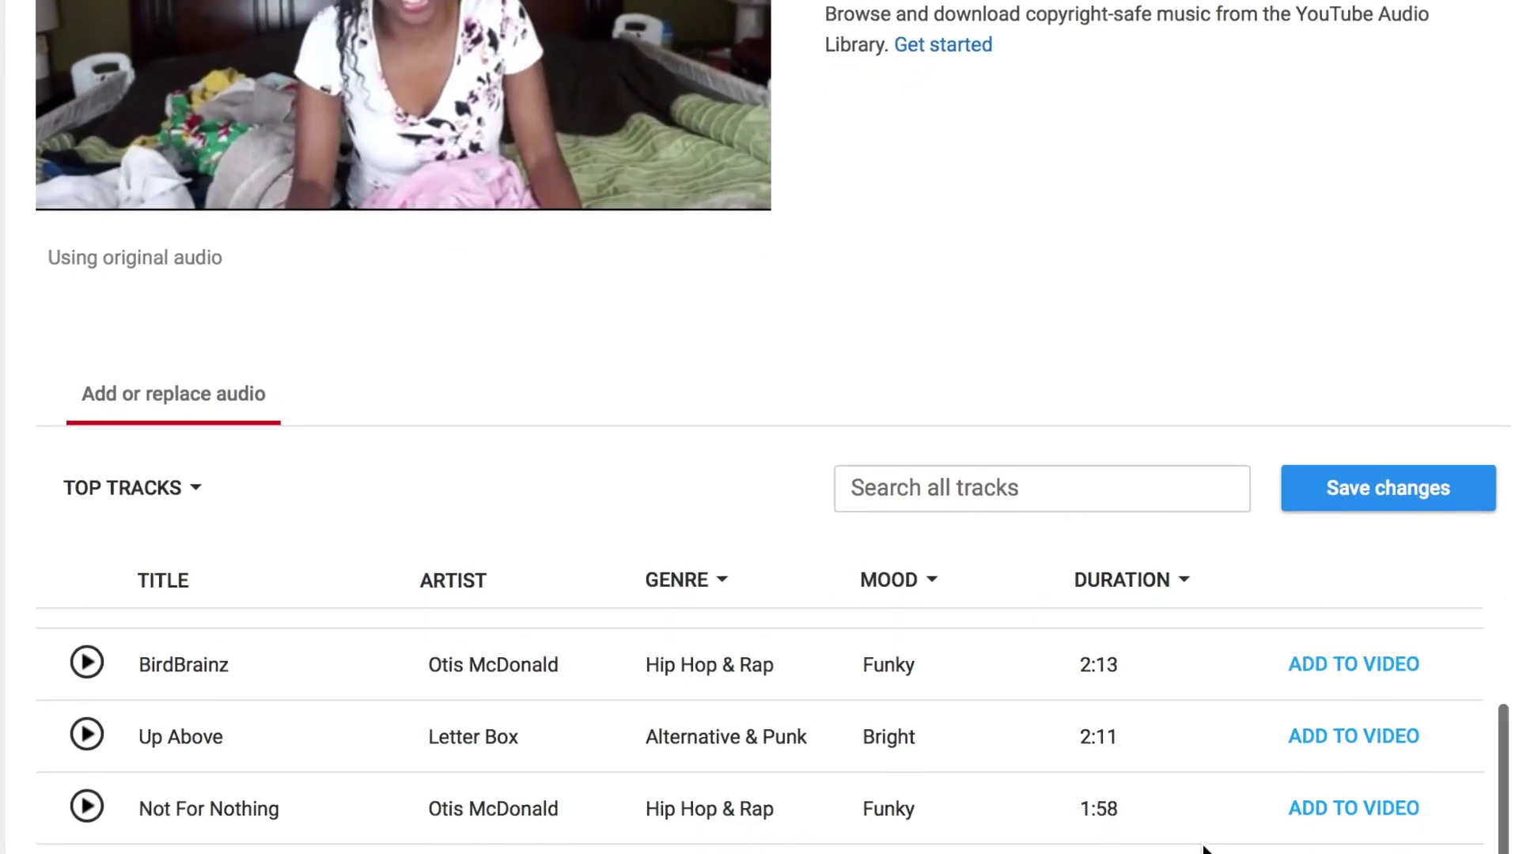
scroll(1236, 848, "down", 4)
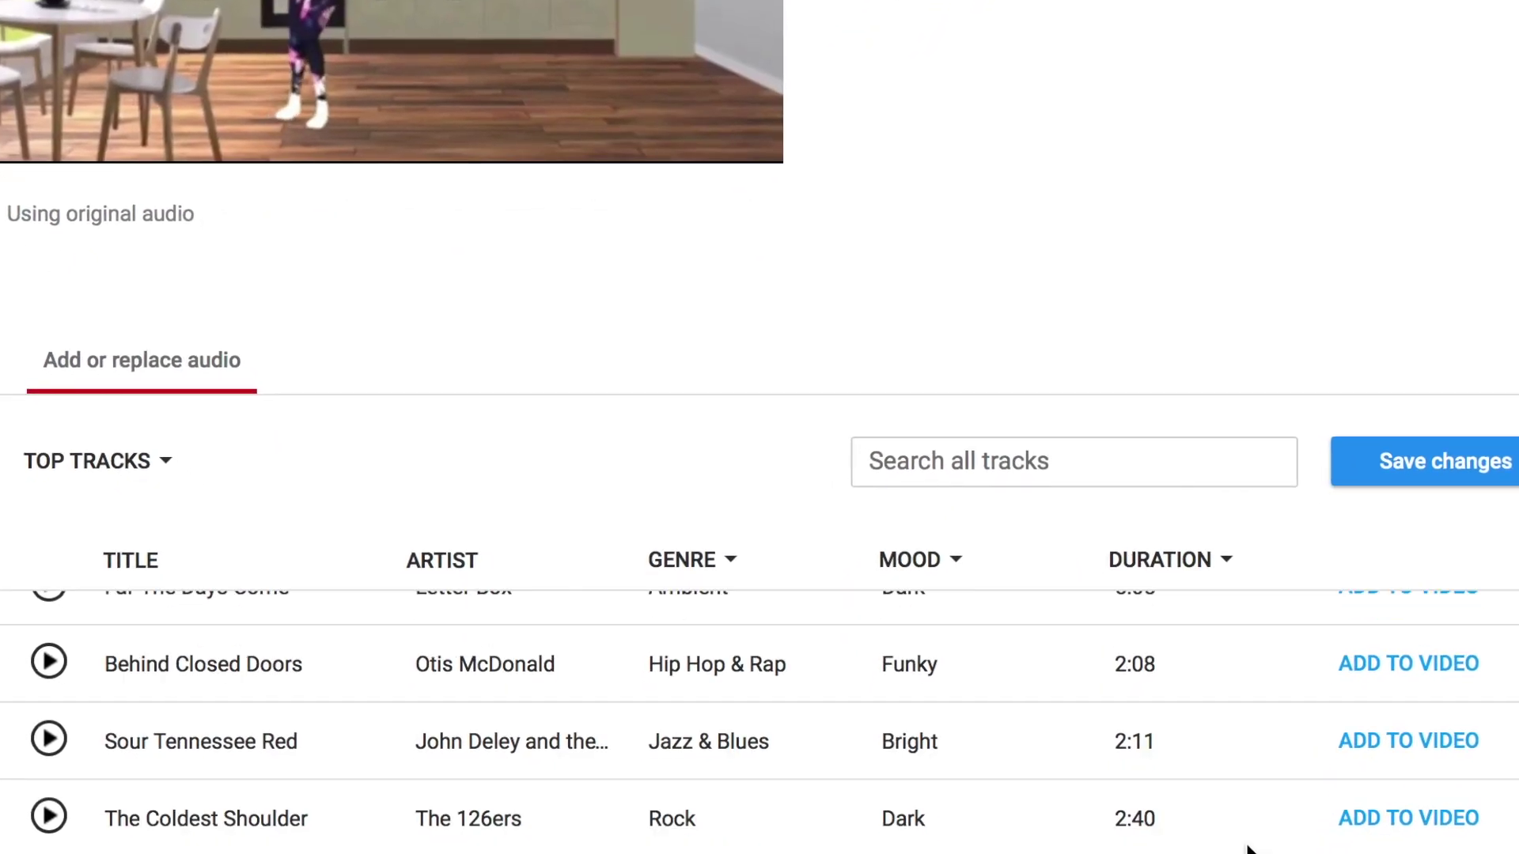
scroll(1275, 849, "down", 4)
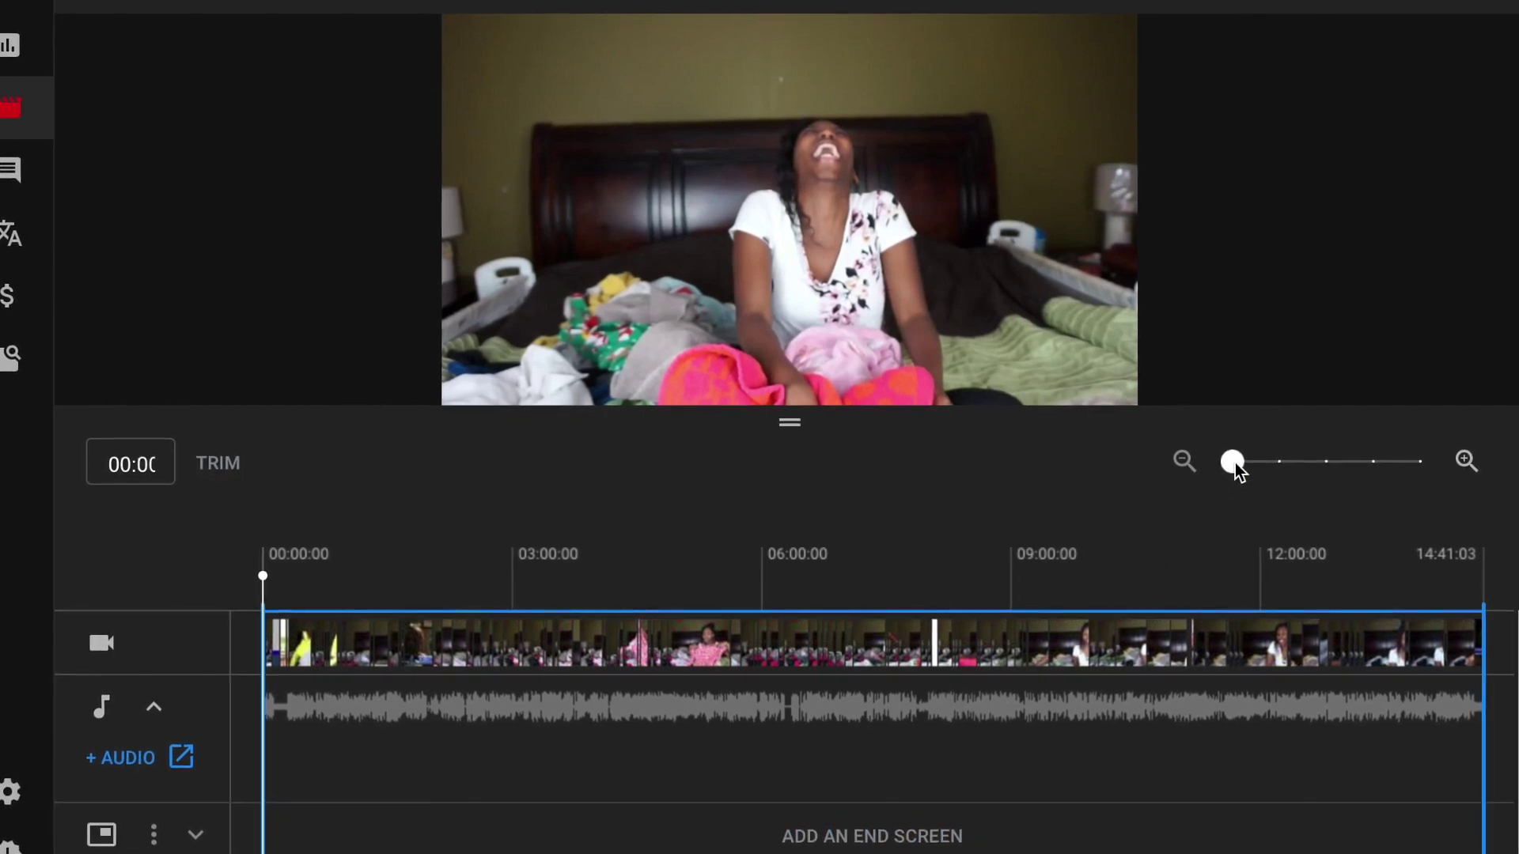
Zoom the timeline in and move the playhead to 01:39, where the colour bars begin
left_click(1256, 463)
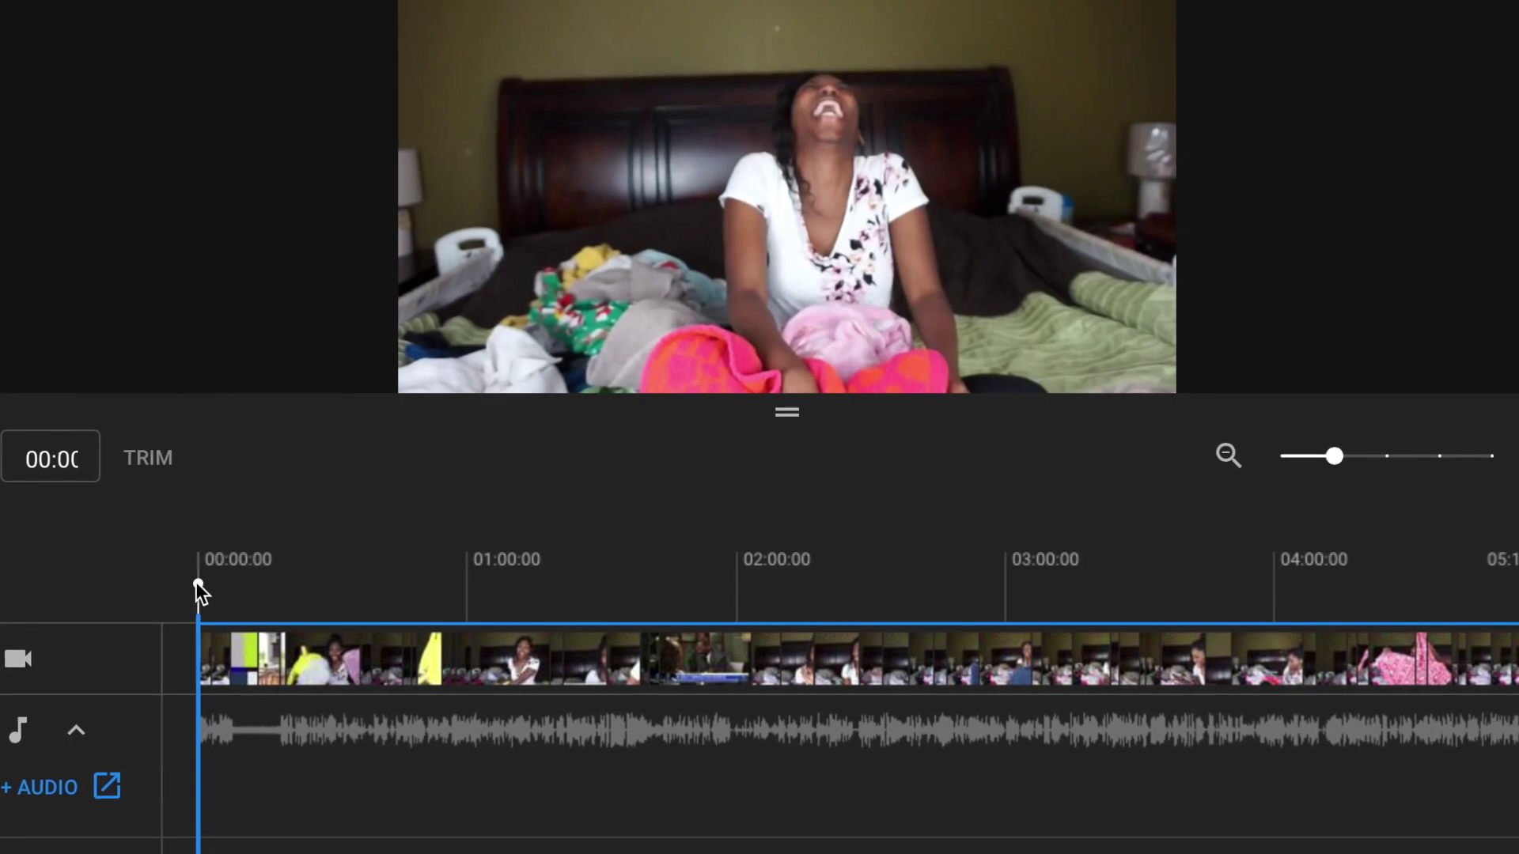
left_click_drag(194, 584, 654, 596)
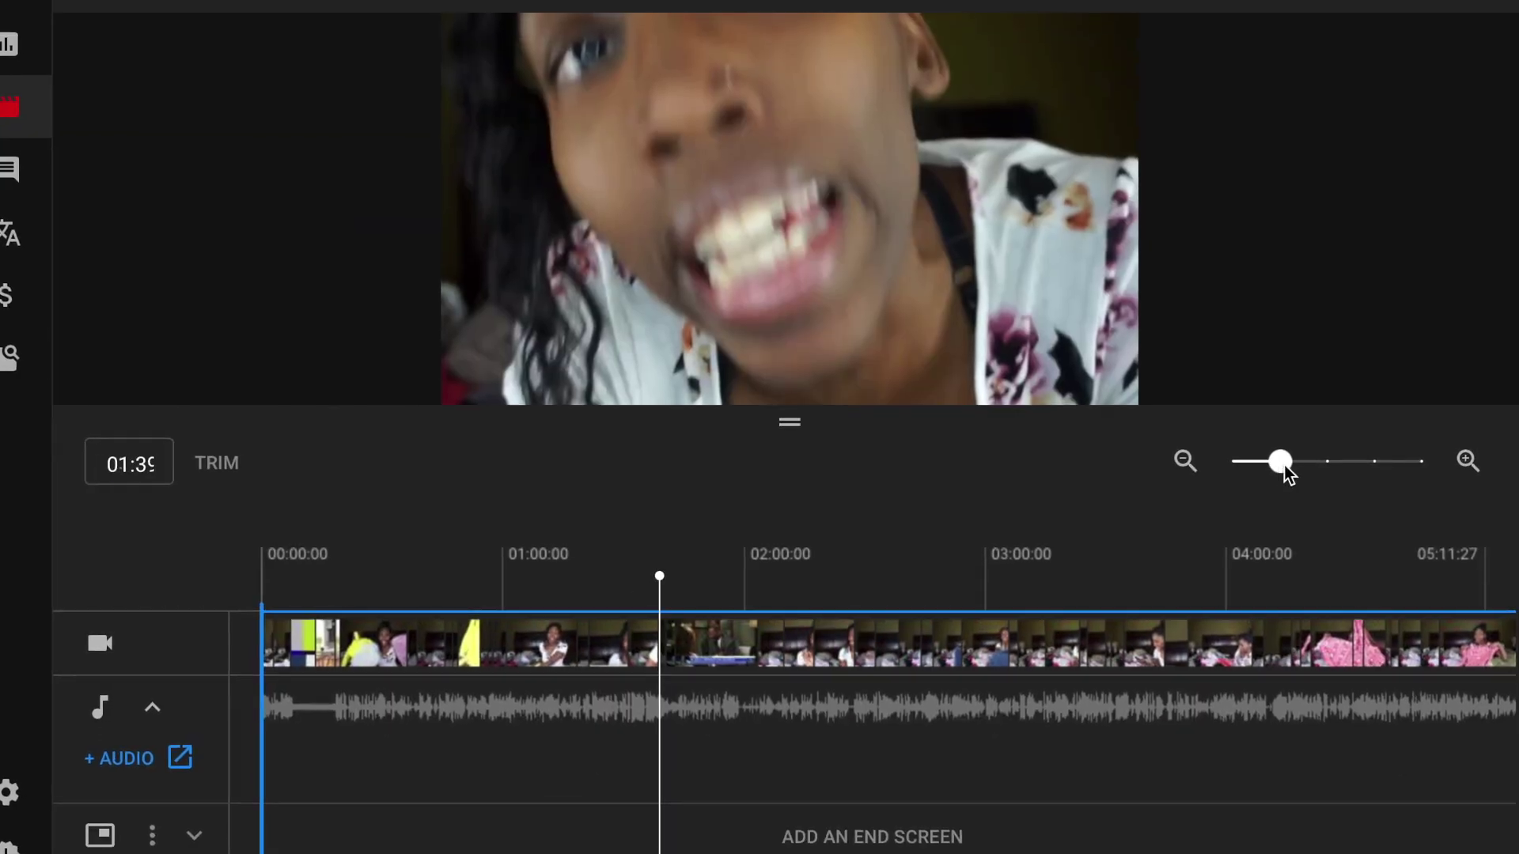
left_click(1319, 463)
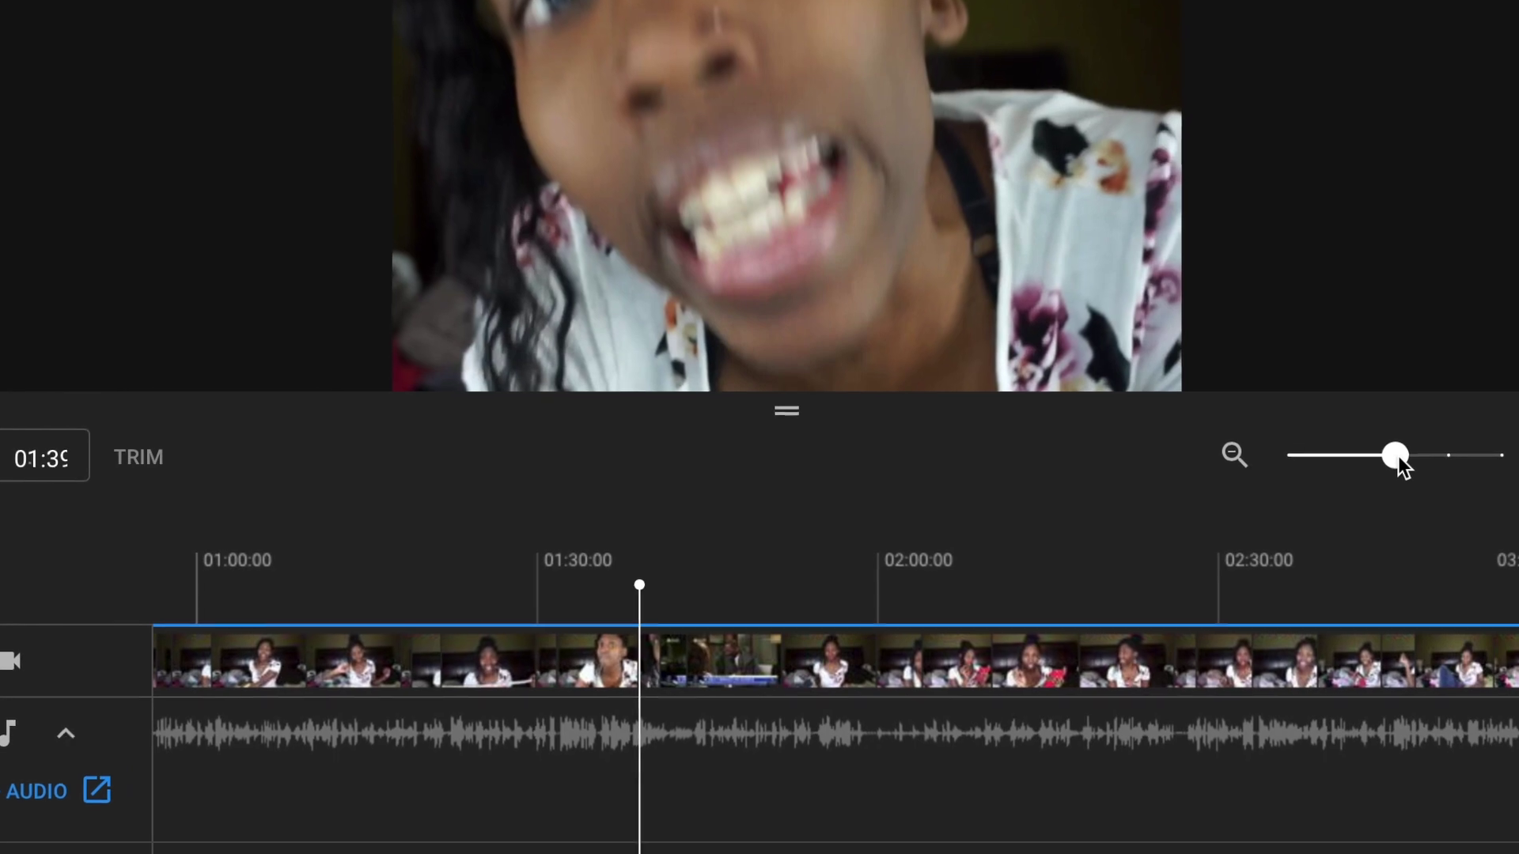
mouse_move(1423, 455)
left_mouse_down()
mouse_move(1441, 454)
mouse_move(1427, 455)
left_mouse_up()
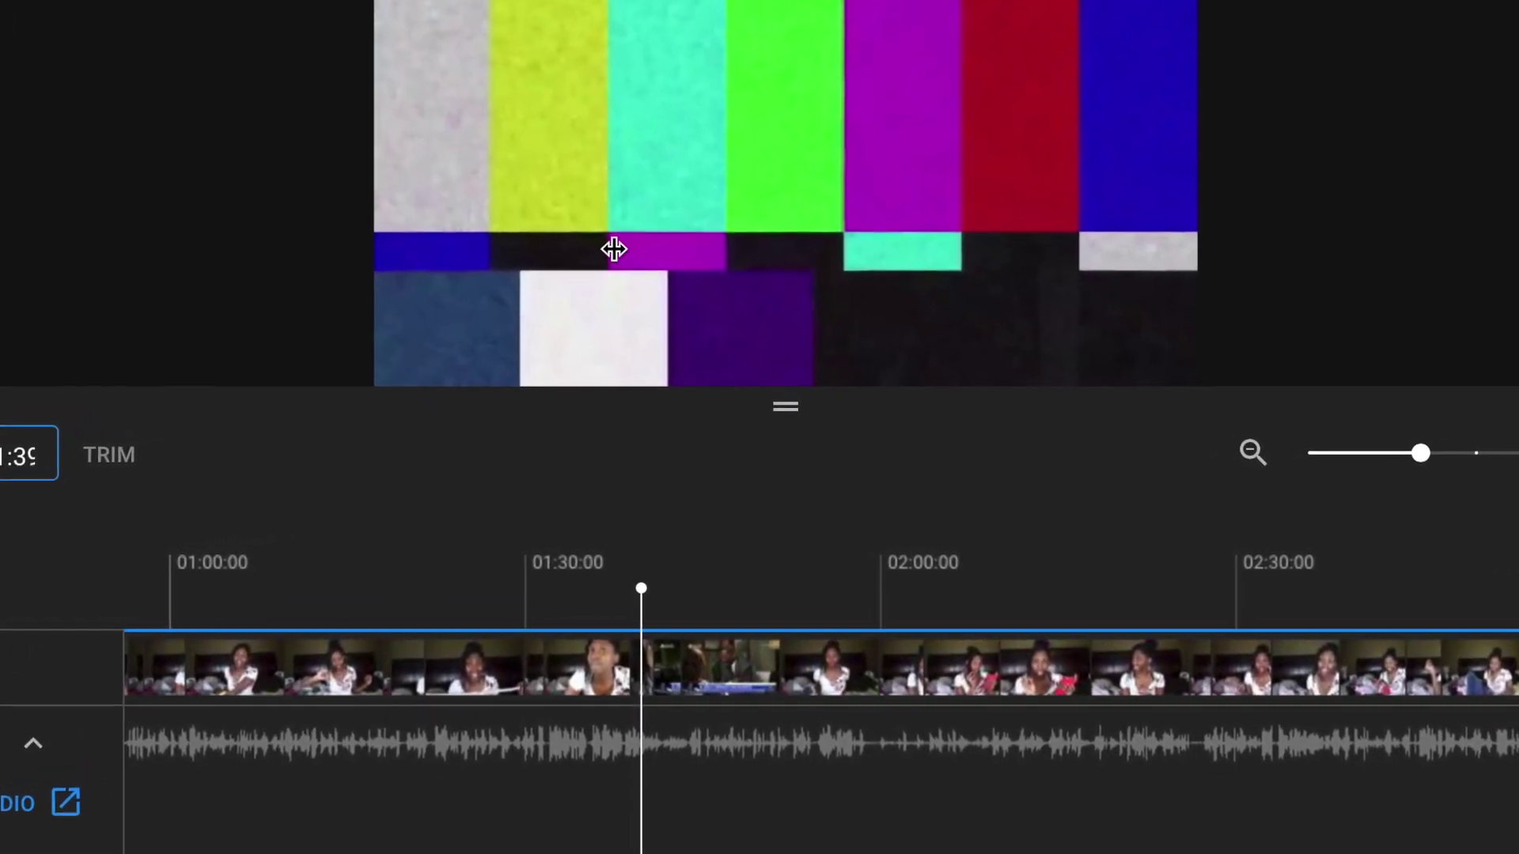
Trim the timeline so the stretch from 01:39 to about 01:43 is cut
left_click(637, 592)
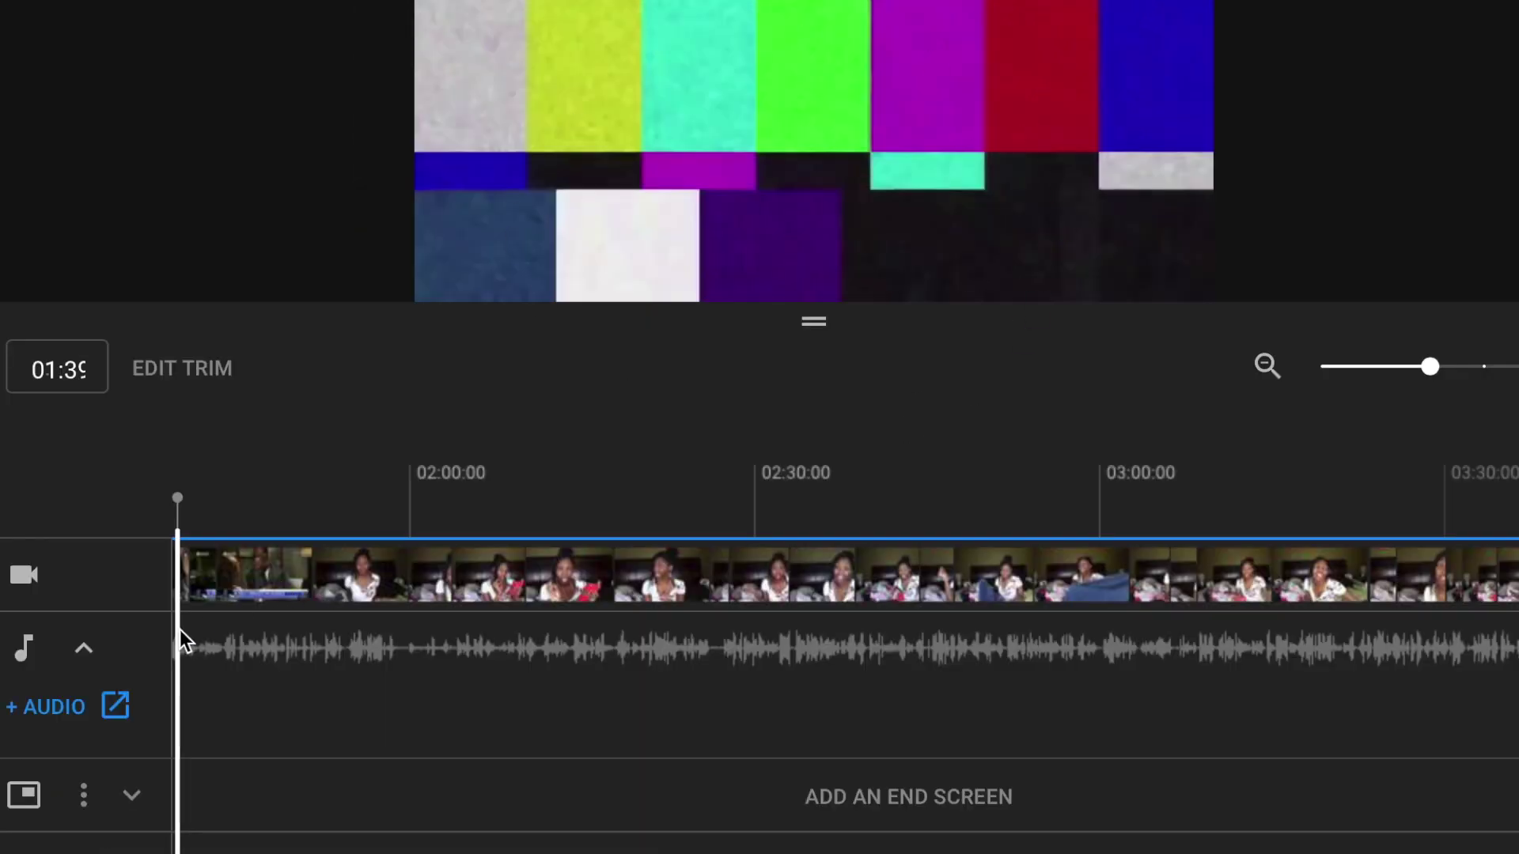
left_click_drag(184, 627, 228, 627)
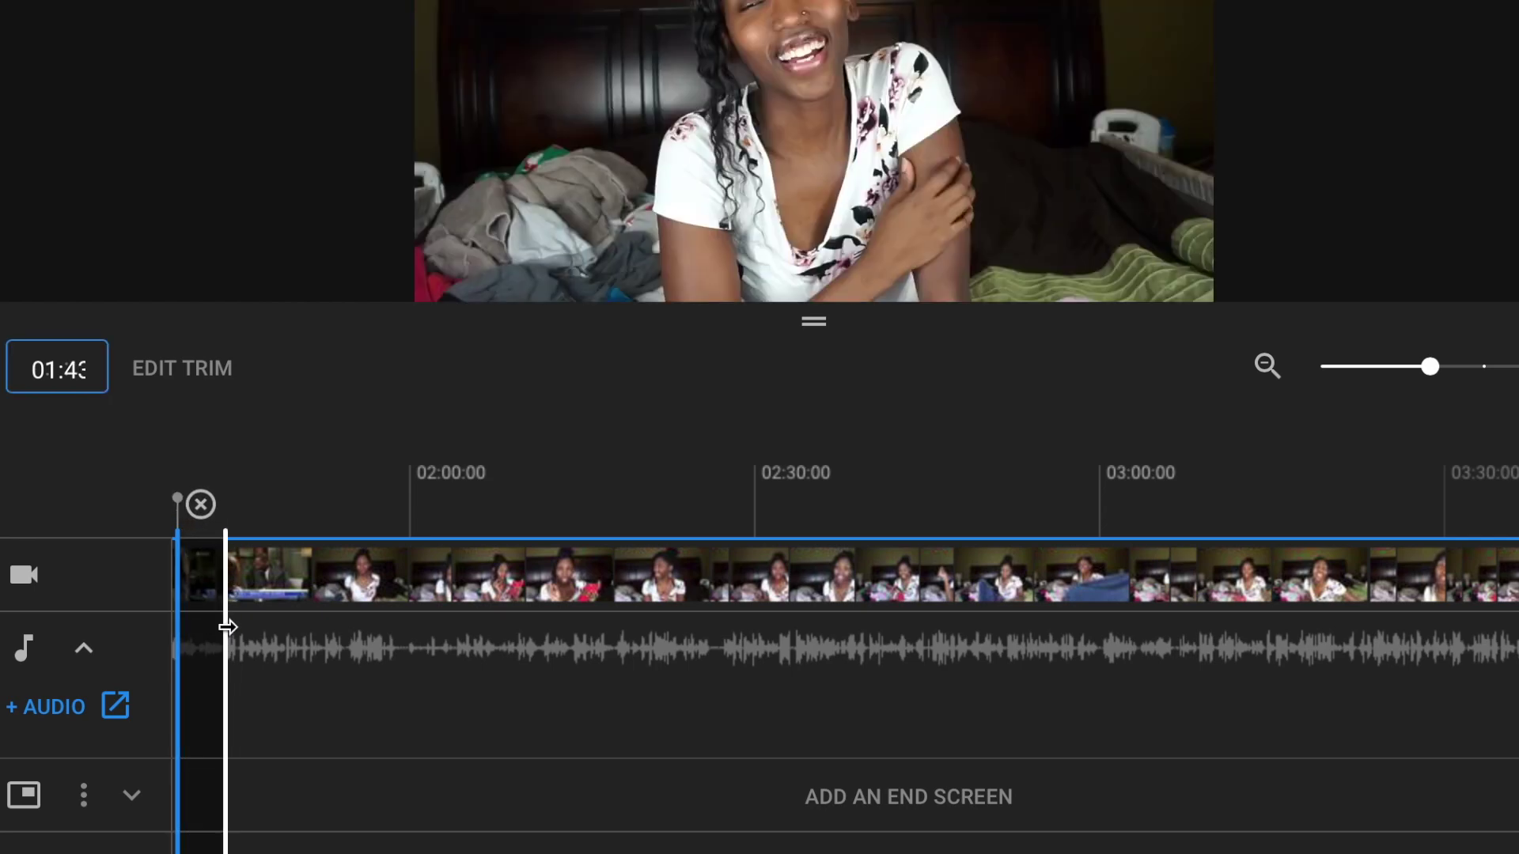
left_click_drag(223, 627, 226, 627)
scroll(583, 672, "left", 10)
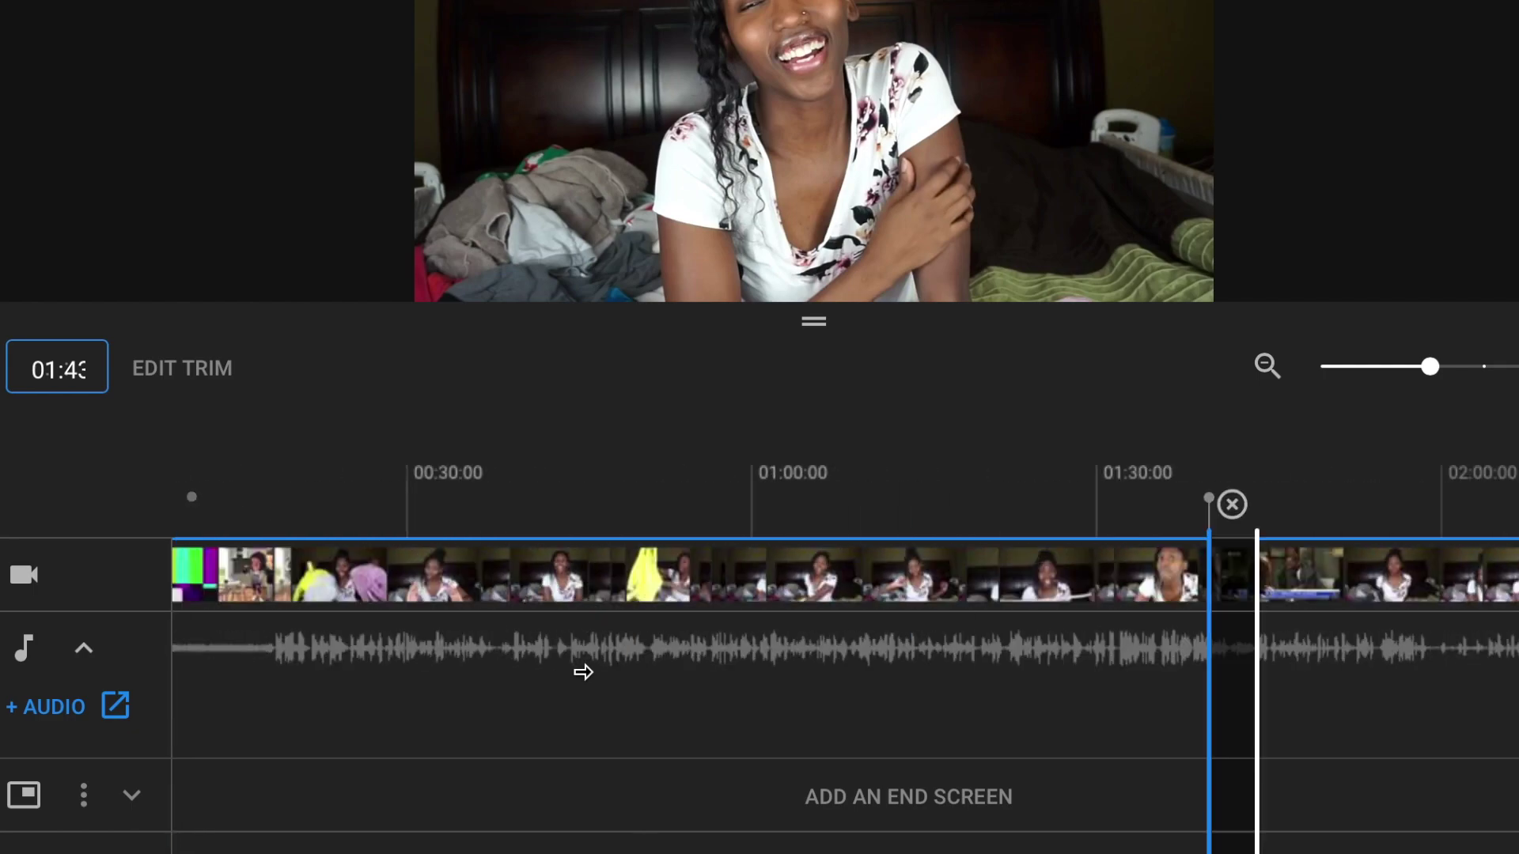
scroll(583, 672, "right", 5)
scroll(583, 672, "left", 5)
scroll(583, 672, "right", 7)
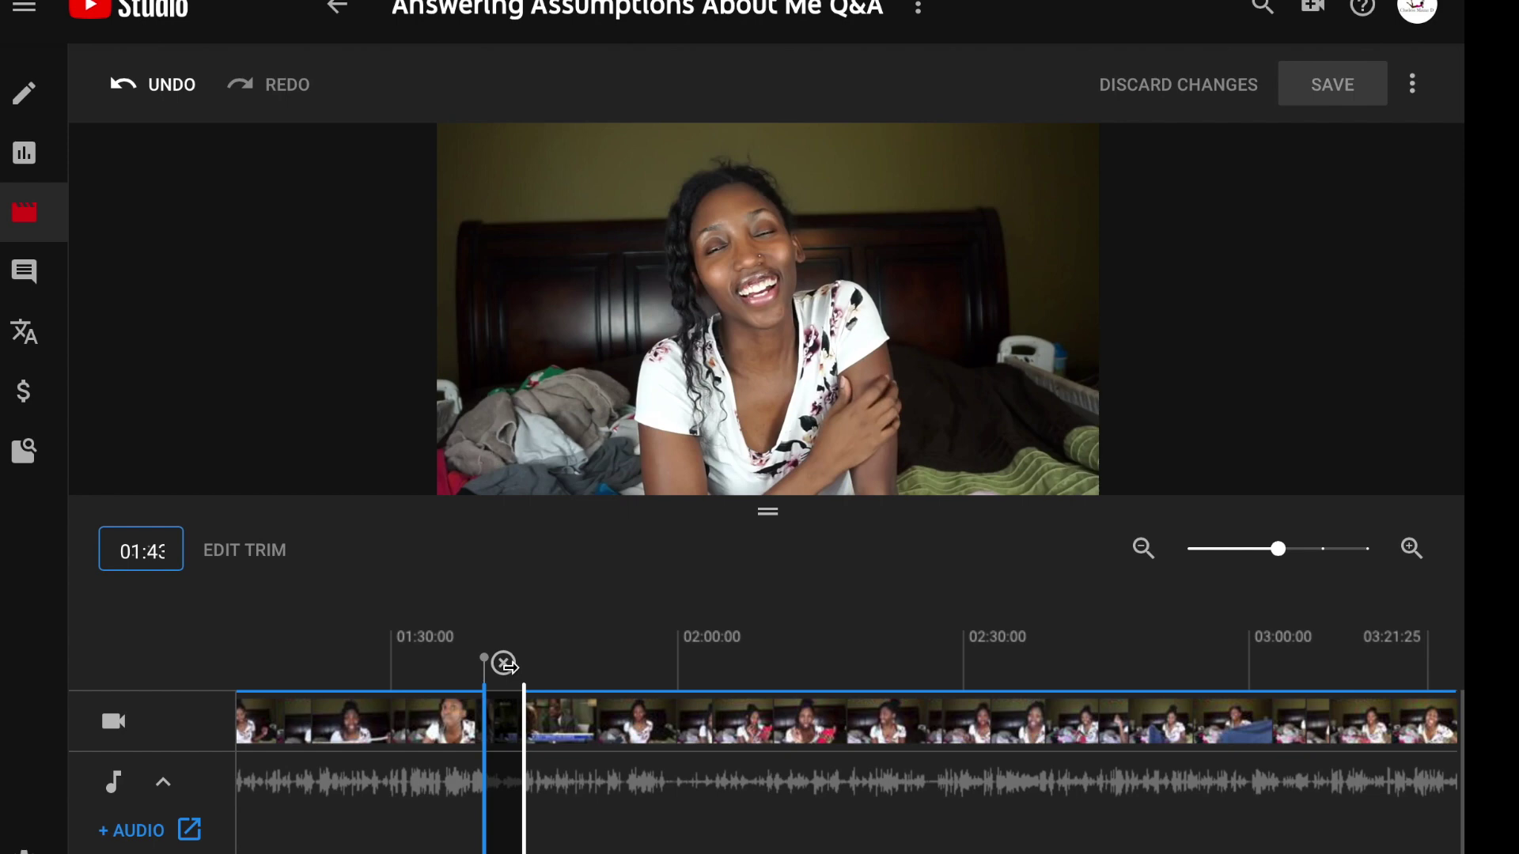
Apply the 01:39–01:43 cut, preview around it, and save to update the existing video
left_click(719, 586)
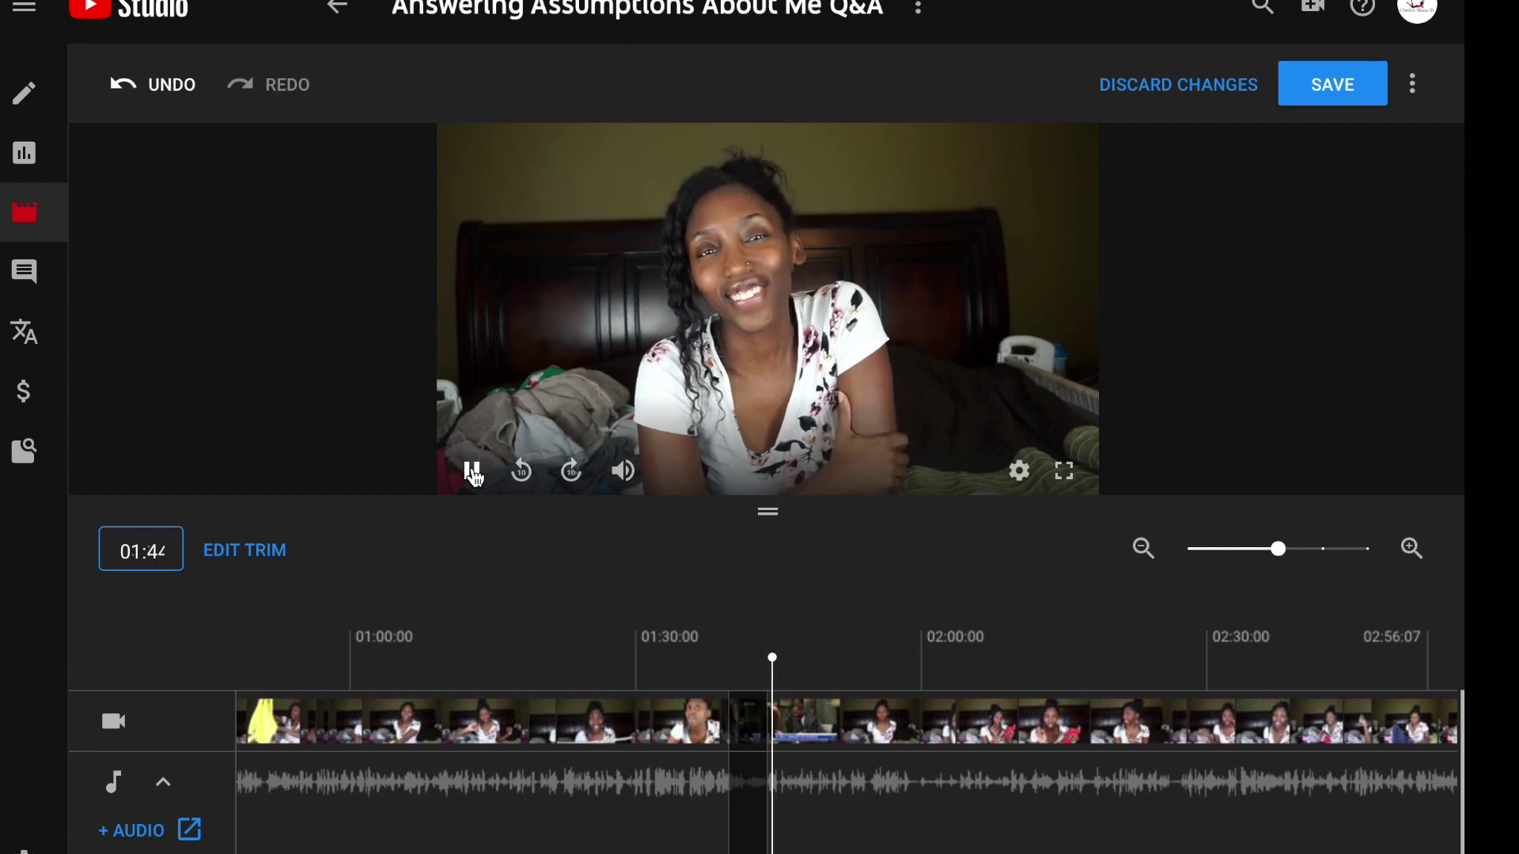
left_click(688, 625)
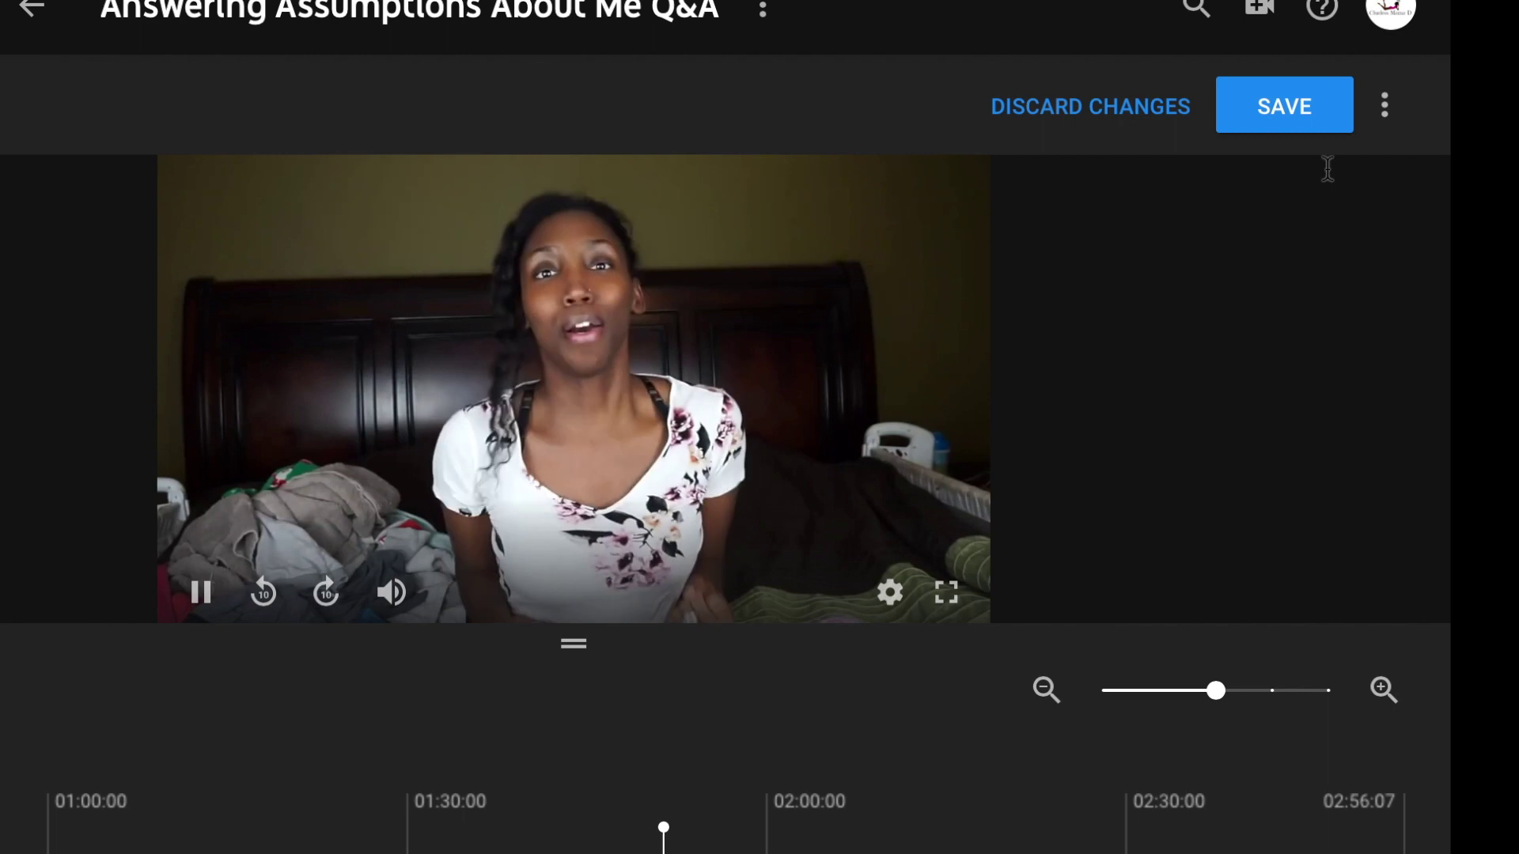
left_click(1282, 108)
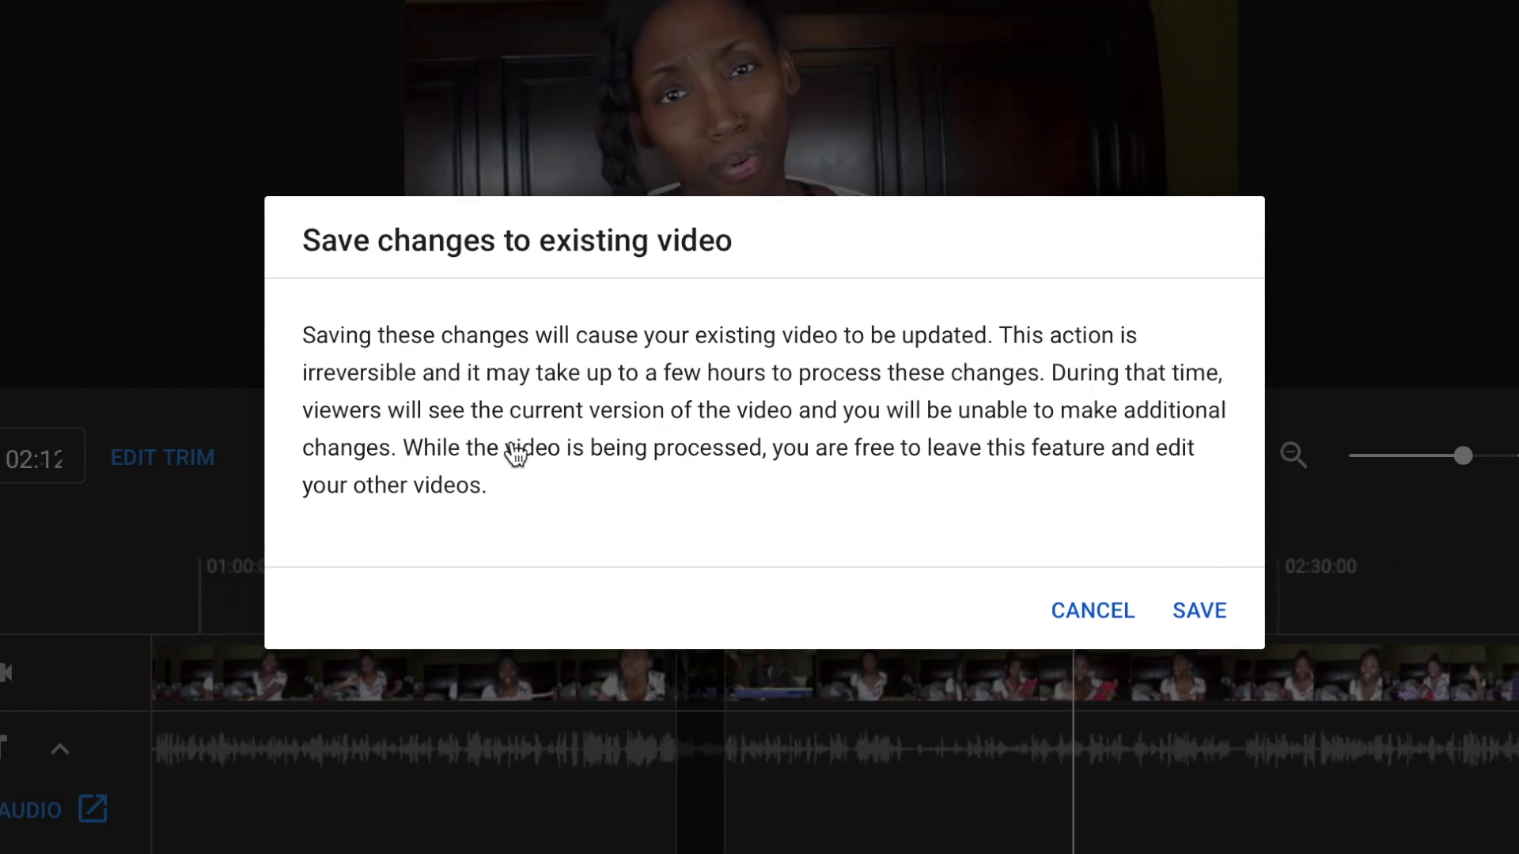
left_click(1199, 610)
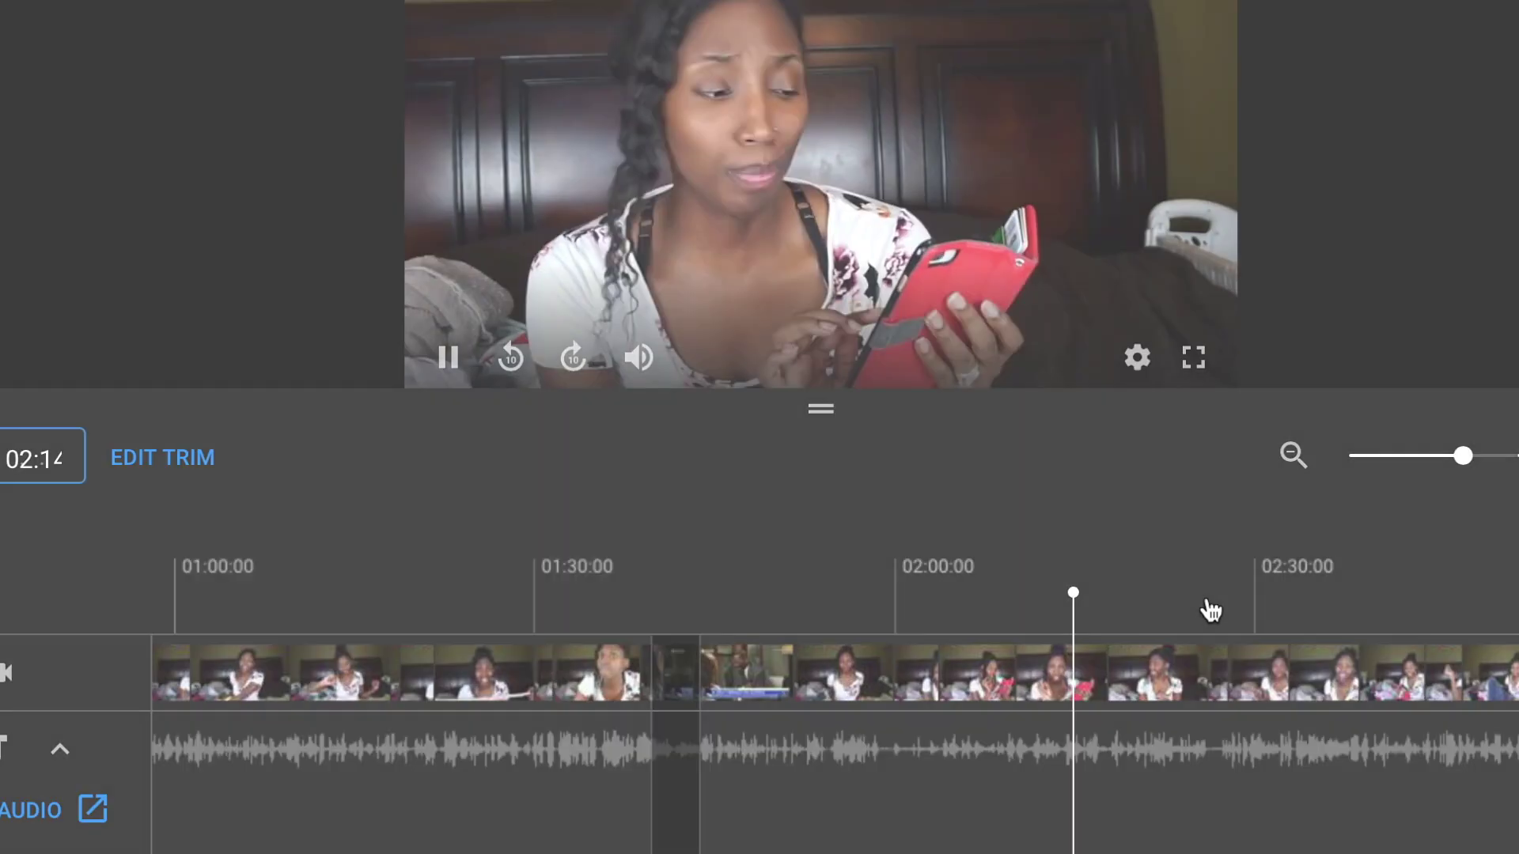